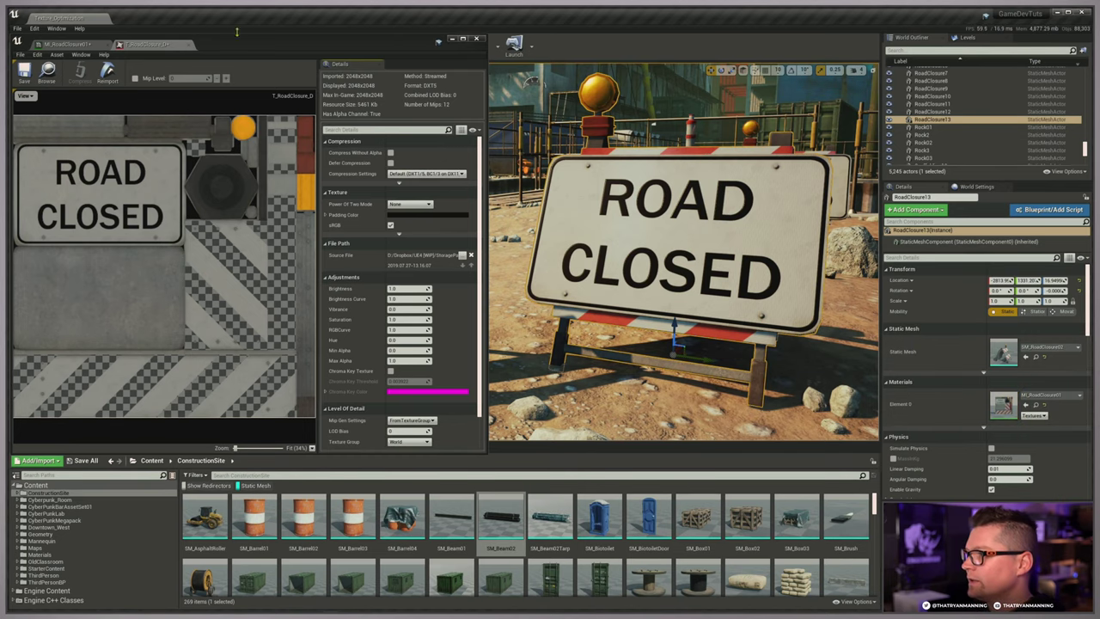
Turn off the Normal parameter in the road-closure material instance and open T_RoadClosure_D in the Texture Editor.
{"action": "left_click", "coordinate": [69, 43]}
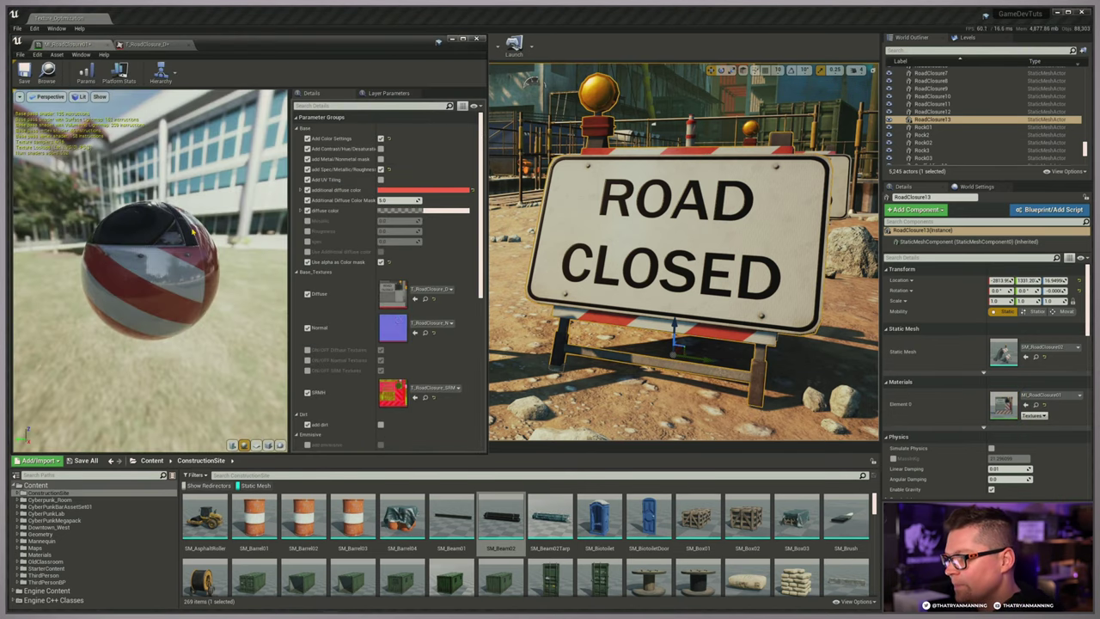
{"action": "left_click", "coordinate": [308, 327]}
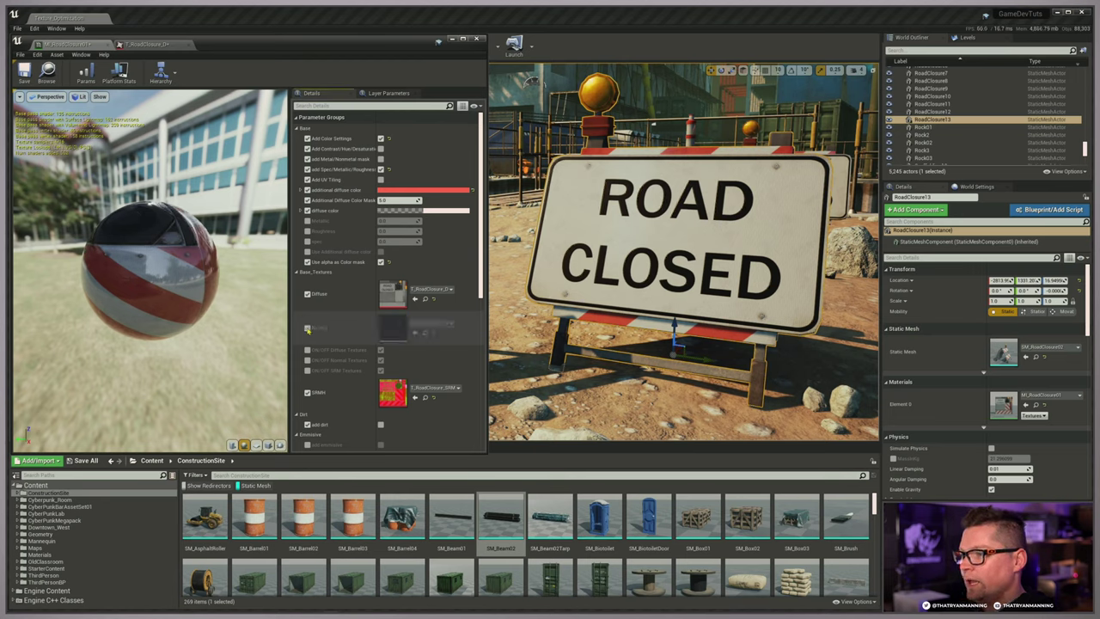
{"action": "left_click", "coordinate": [308, 328]}
{"action": "left_click", "coordinate": [307, 328]}
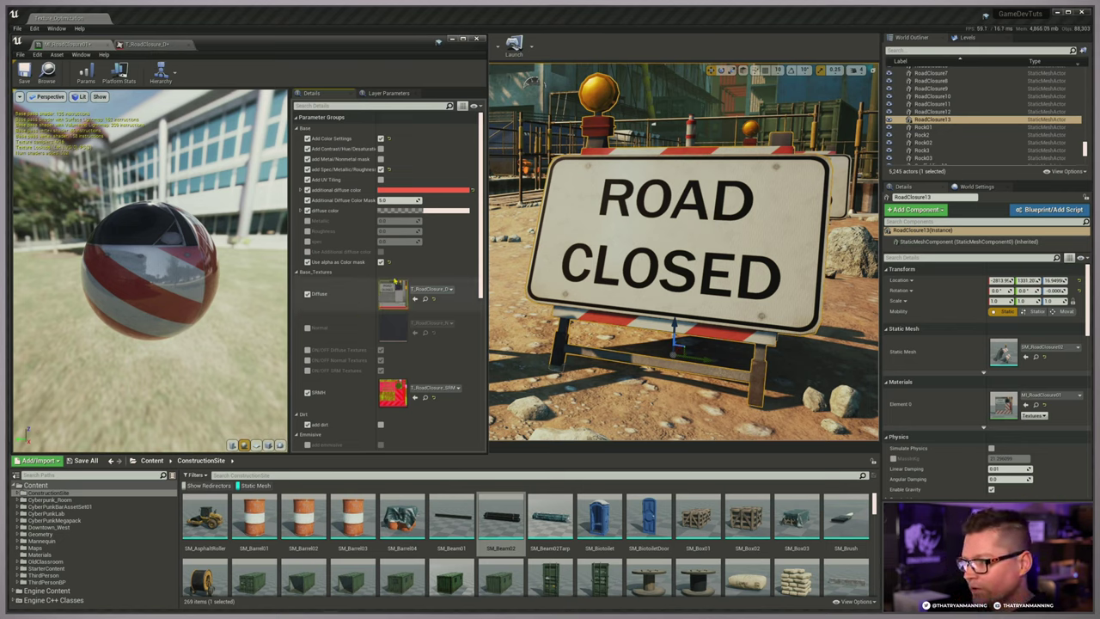
{"action": "double_click", "coordinate": [394, 294]}
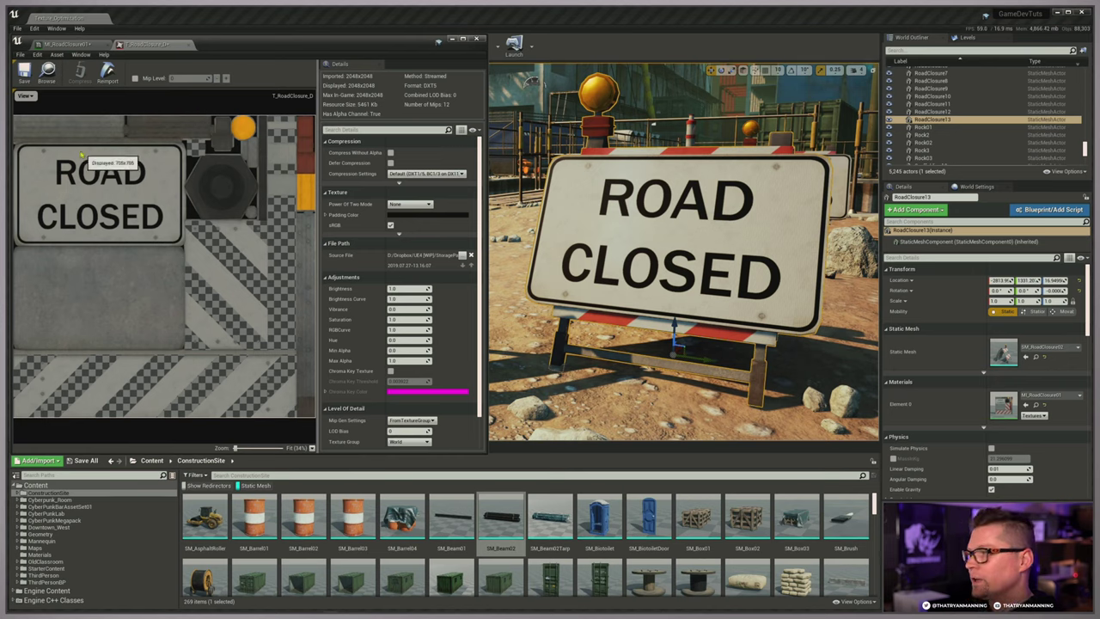
Look through the Texture Editor's File menu commands.
{"action": "left_click", "coordinate": [20, 54]}
{"action": "mouse_move", "coordinate": [37, 55]}
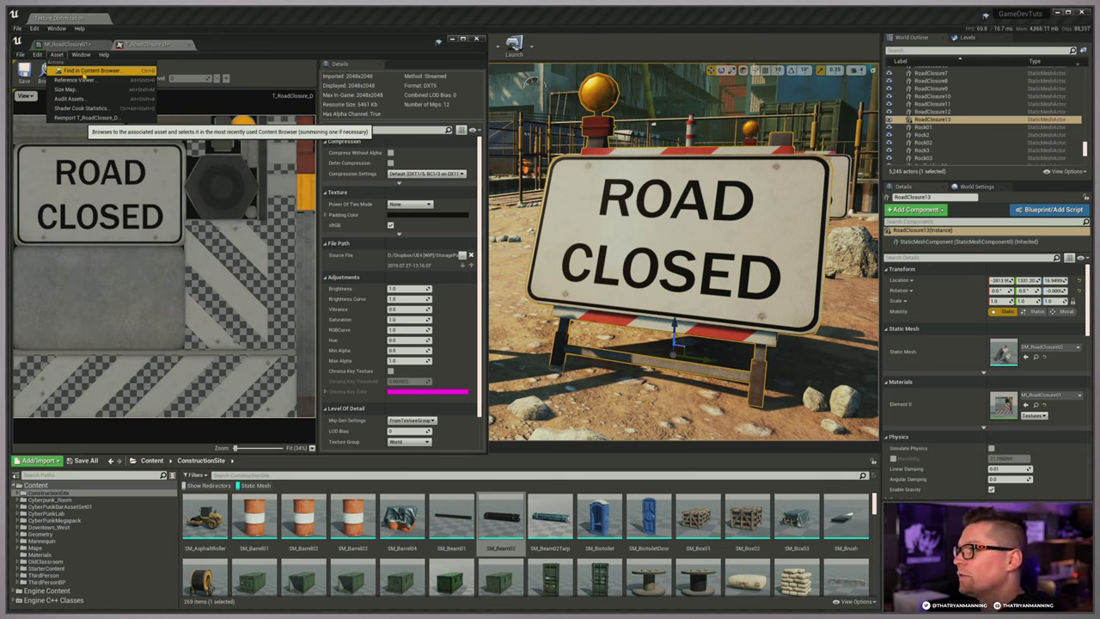
Reimport T_RoadClosure_D from its source file using the Asset menu.
{"action": "key", "text": "Escape"}
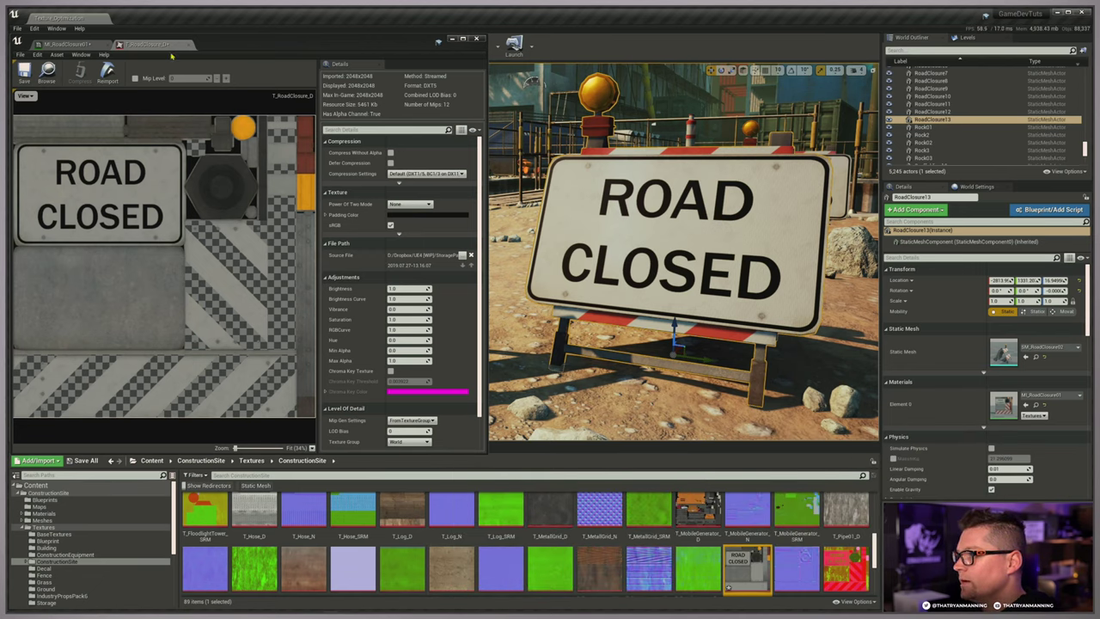
{"action": "left_click", "coordinate": [81, 54]}
{"action": "mouse_move", "coordinate": [55, 54]}
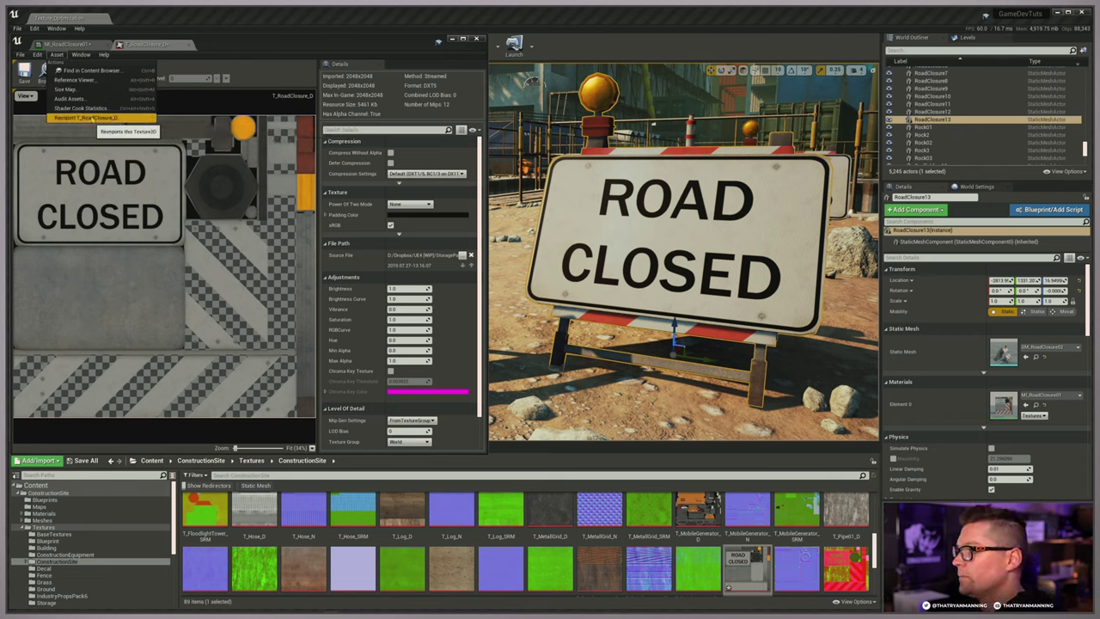
{"action": "left_click", "coordinate": [93, 118]}
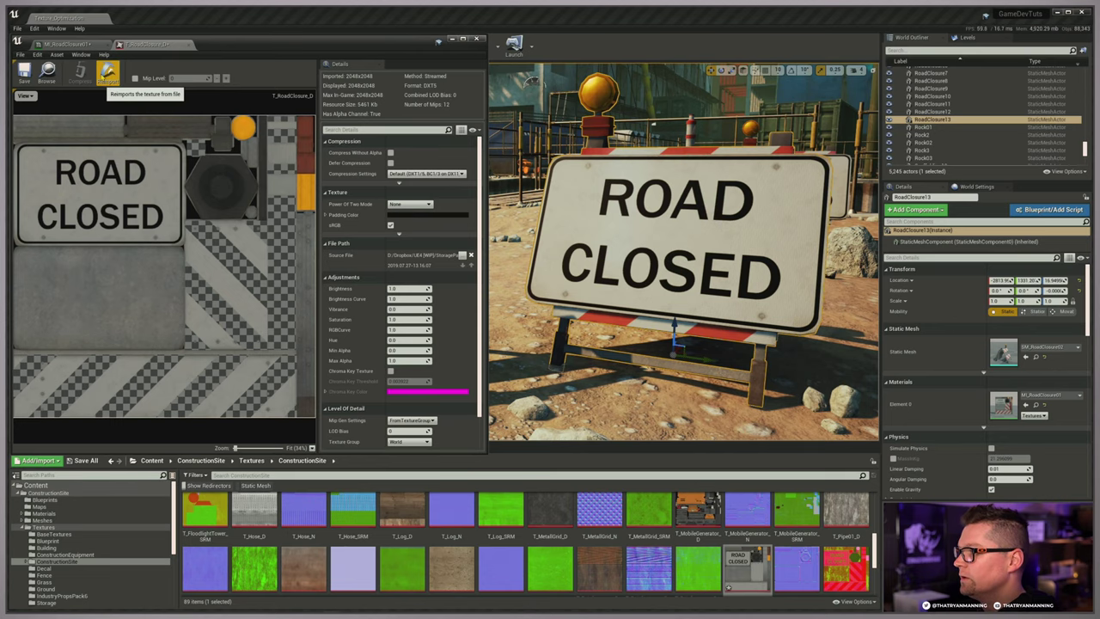
Switch to the material instance and back to the texture, then view the Window menu.
{"action": "left_click", "coordinate": [69, 44]}
{"action": "left_click", "coordinate": [144, 44]}
{"action": "left_click", "coordinate": [82, 54]}
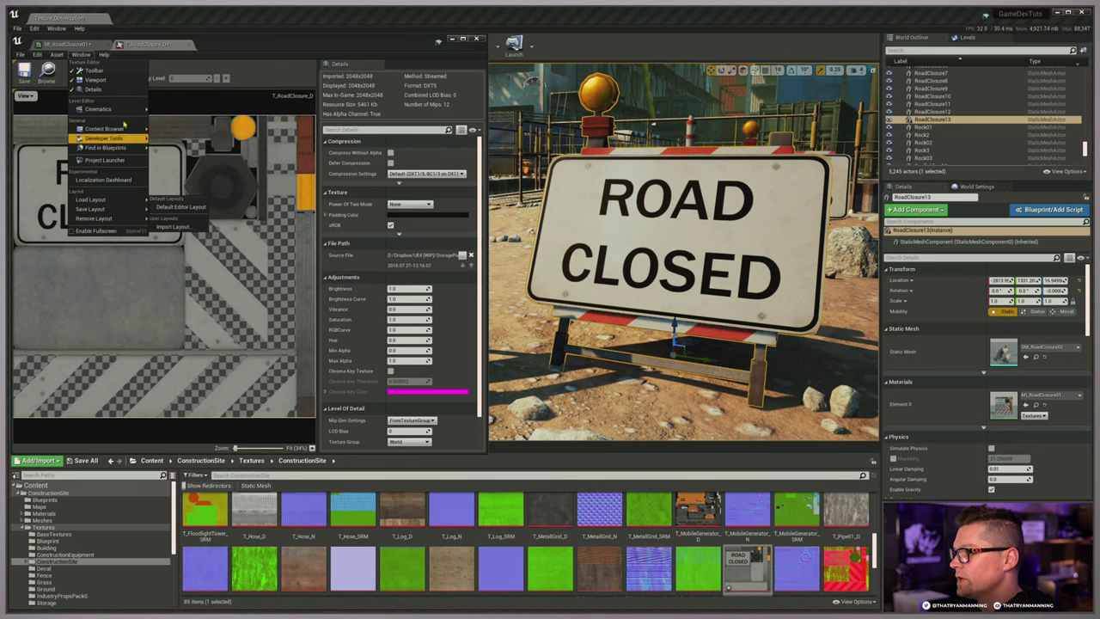
{"action": "left_click", "coordinate": [103, 54]}
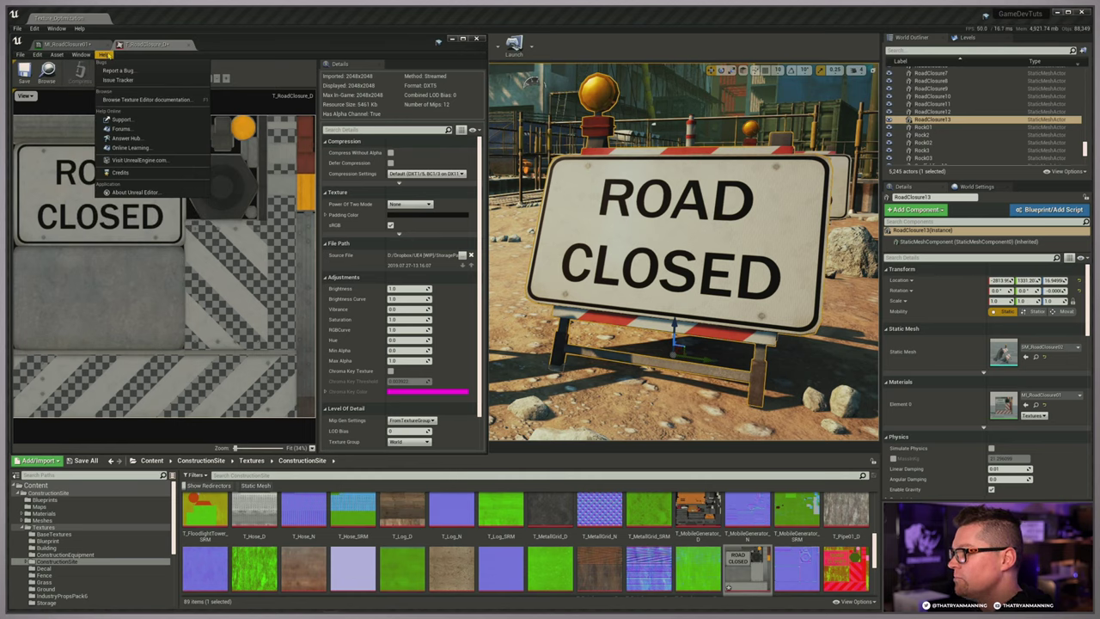
{"action": "left_click", "coordinate": [255, 44]}
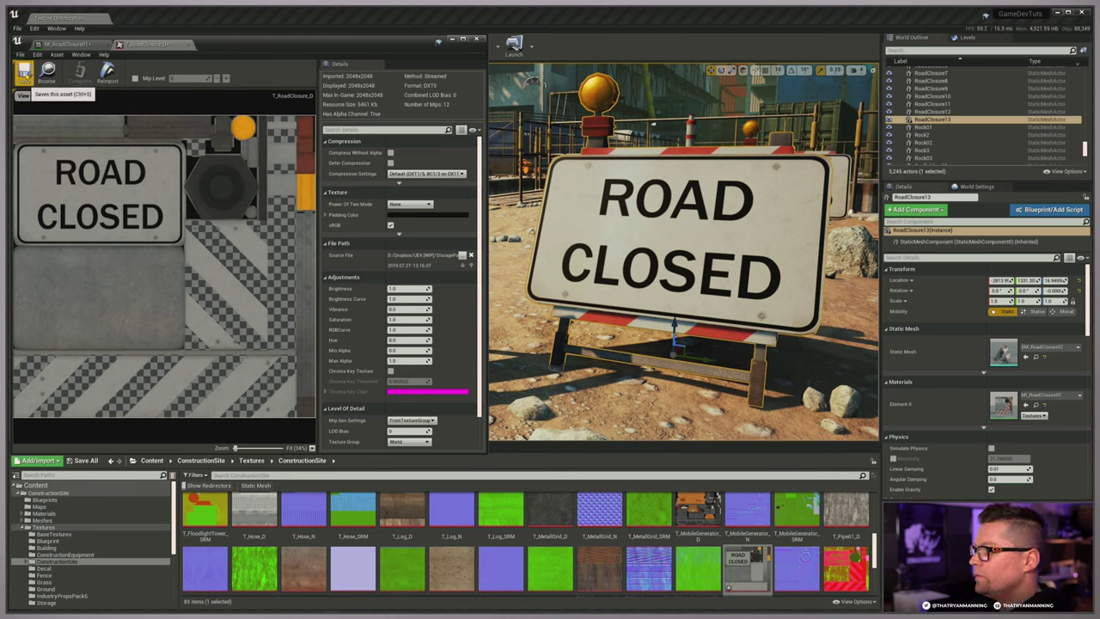
{"action": "left_click", "coordinate": [48, 73]}
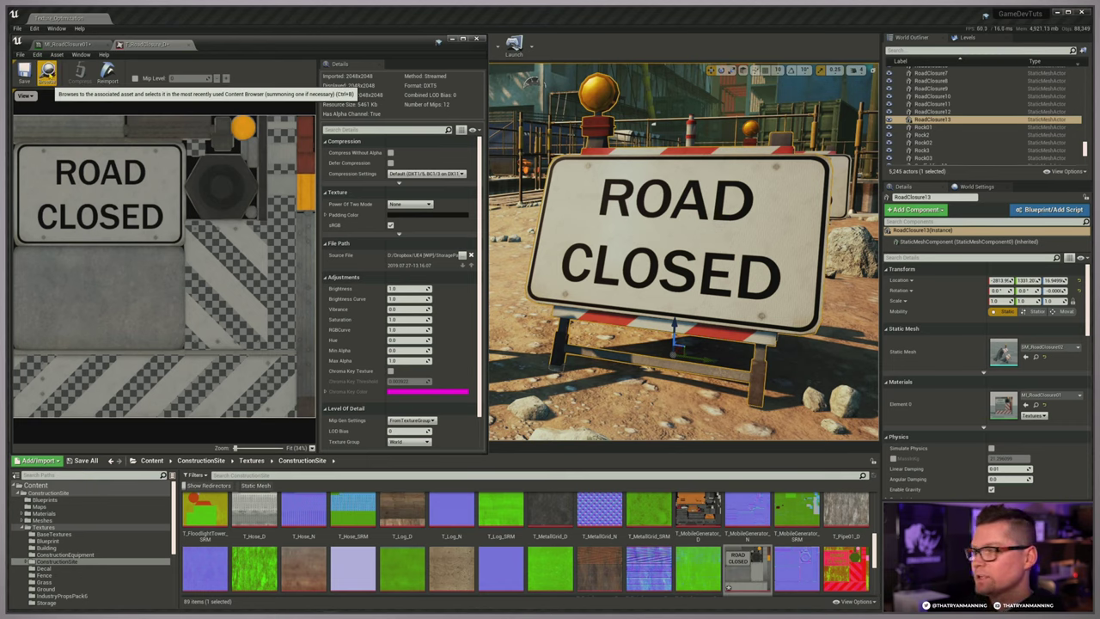
{"action": "left_click", "coordinate": [43, 520]}
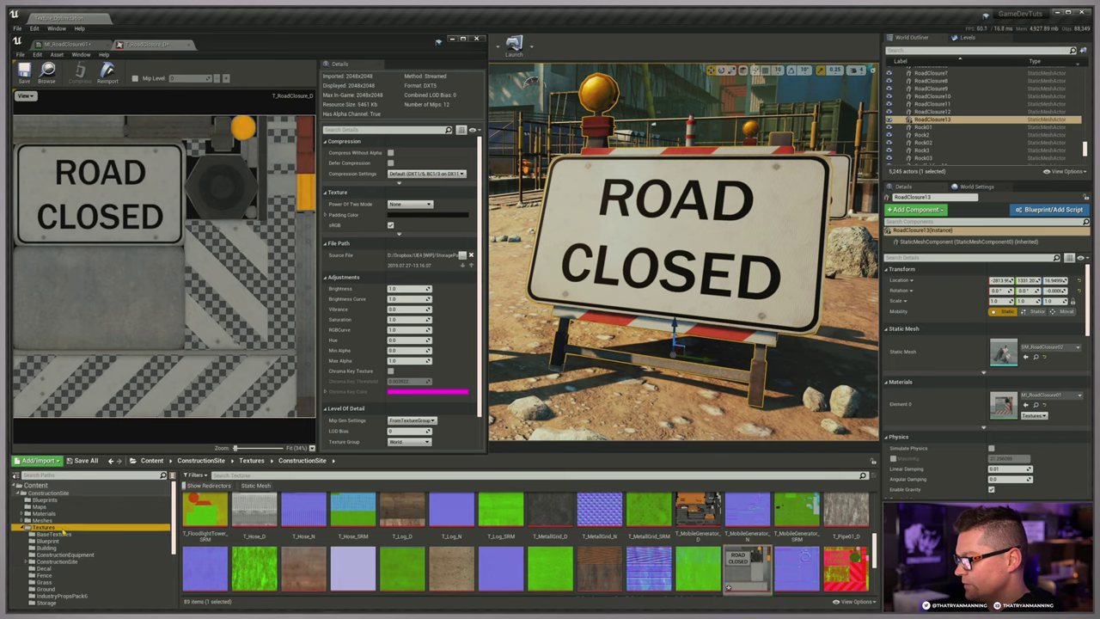
{"action": "left_click", "coordinate": [255, 486]}
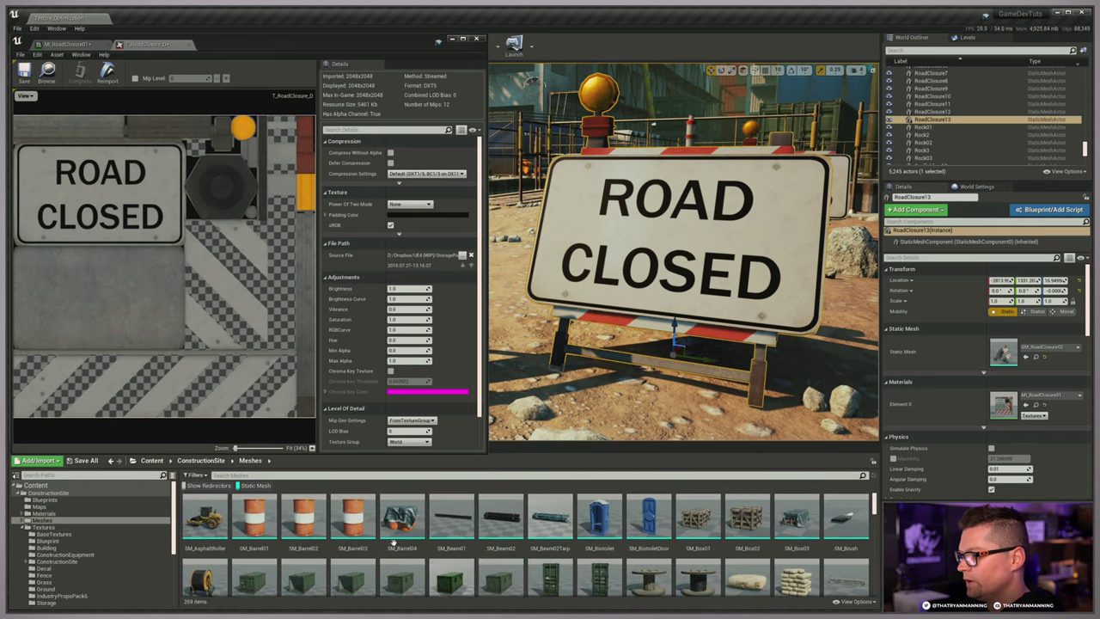
{"action": "left_click", "coordinate": [47, 73]}
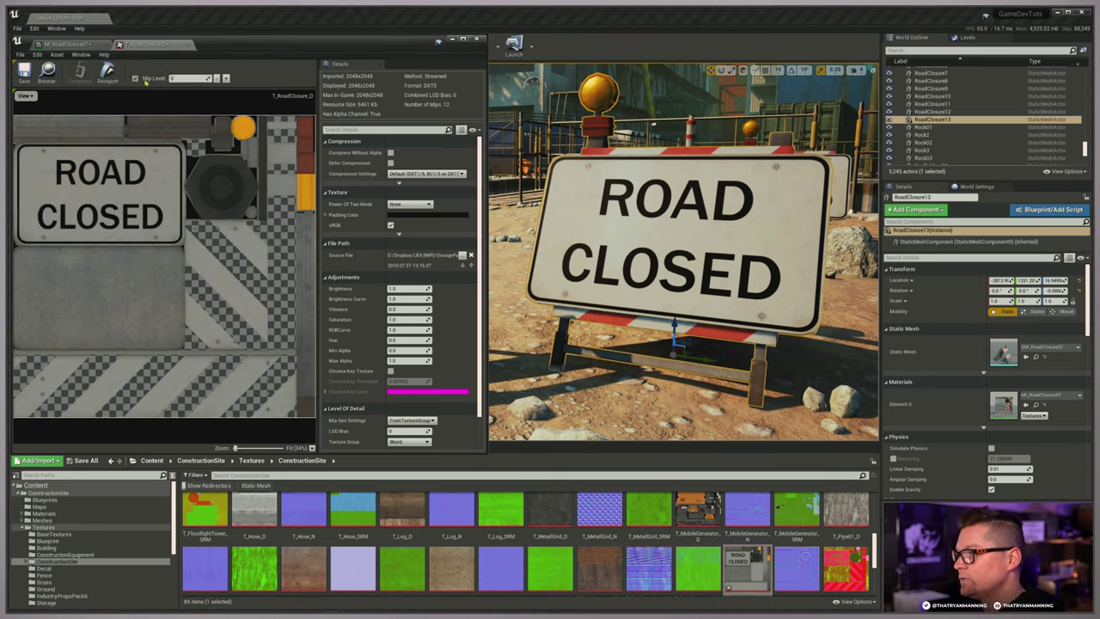
{"action": "left_click", "coordinate": [135, 78]}
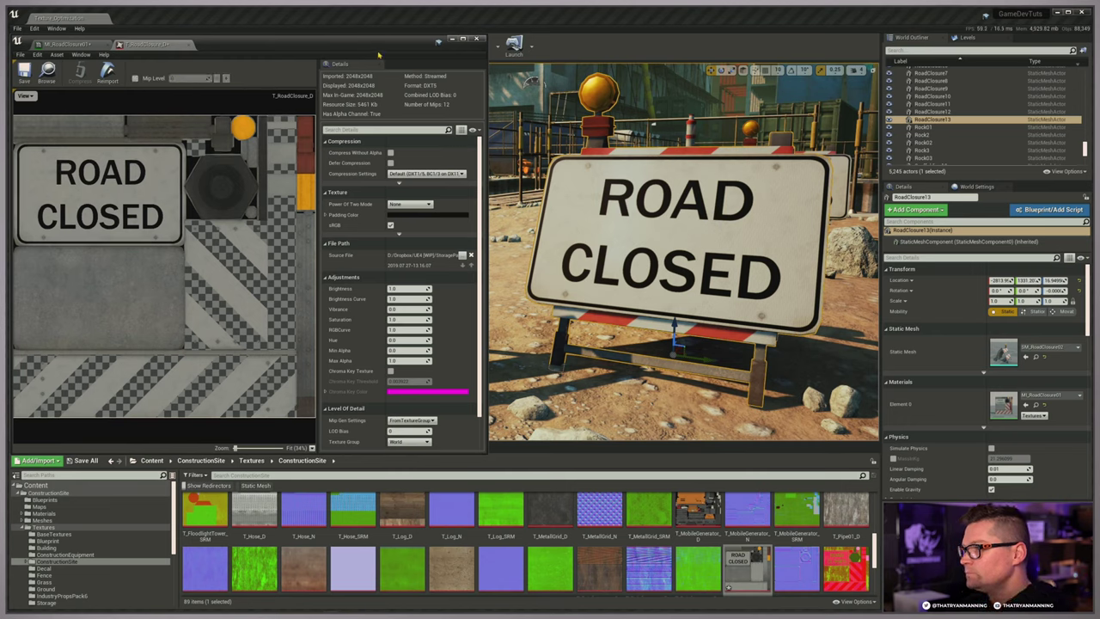
Hide the red, green and blue channels in turn, then restore full colour.
{"action": "left_click", "coordinate": [25, 95]}
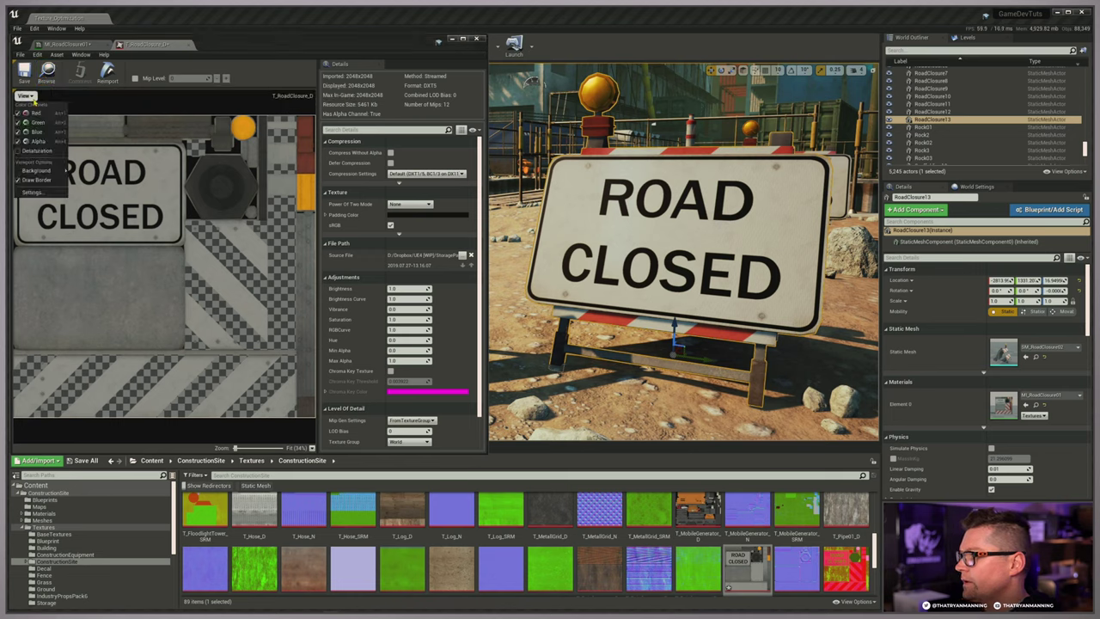
{"action": "left_click", "coordinate": [18, 113]}
{"action": "left_click", "coordinate": [18, 123]}
{"action": "left_click", "coordinate": [18, 131]}
{"action": "left_click", "coordinate": [18, 131]}
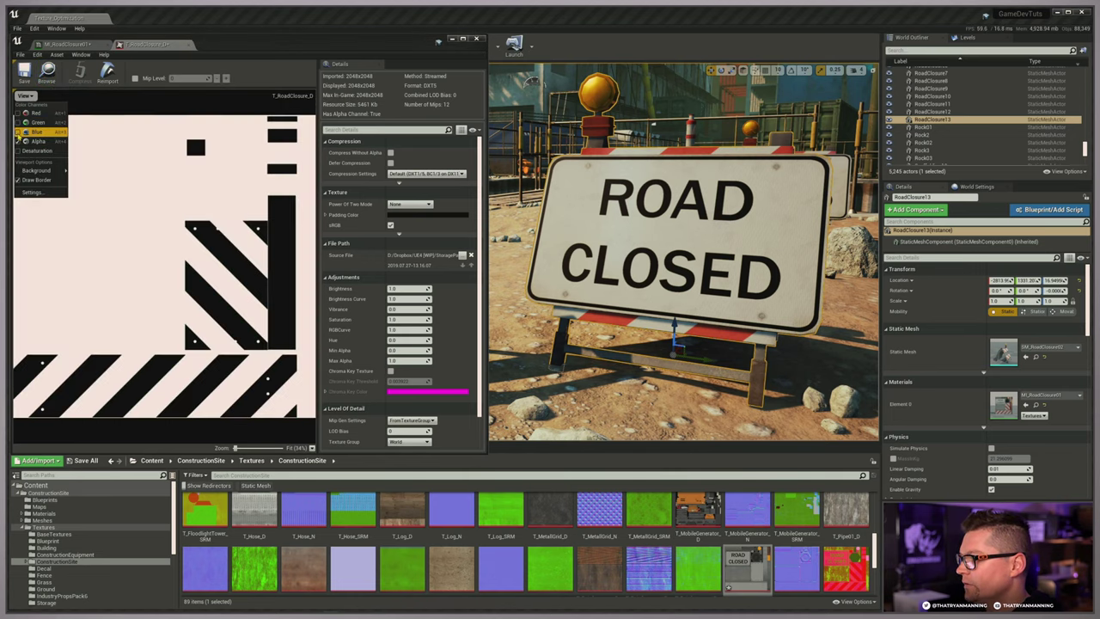
{"action": "left_click", "coordinate": [18, 122]}
{"action": "left_click", "coordinate": [18, 113]}
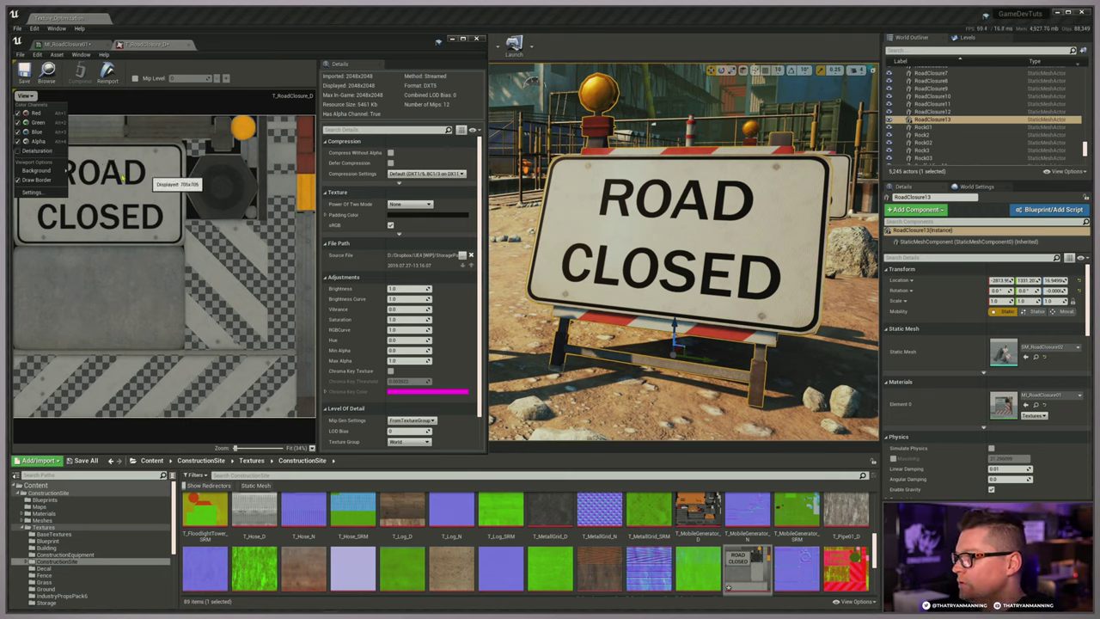
Hide blue, green and red to view alpha only, then show all channels again.
{"action": "mouse_move", "coordinate": [48, 170]}
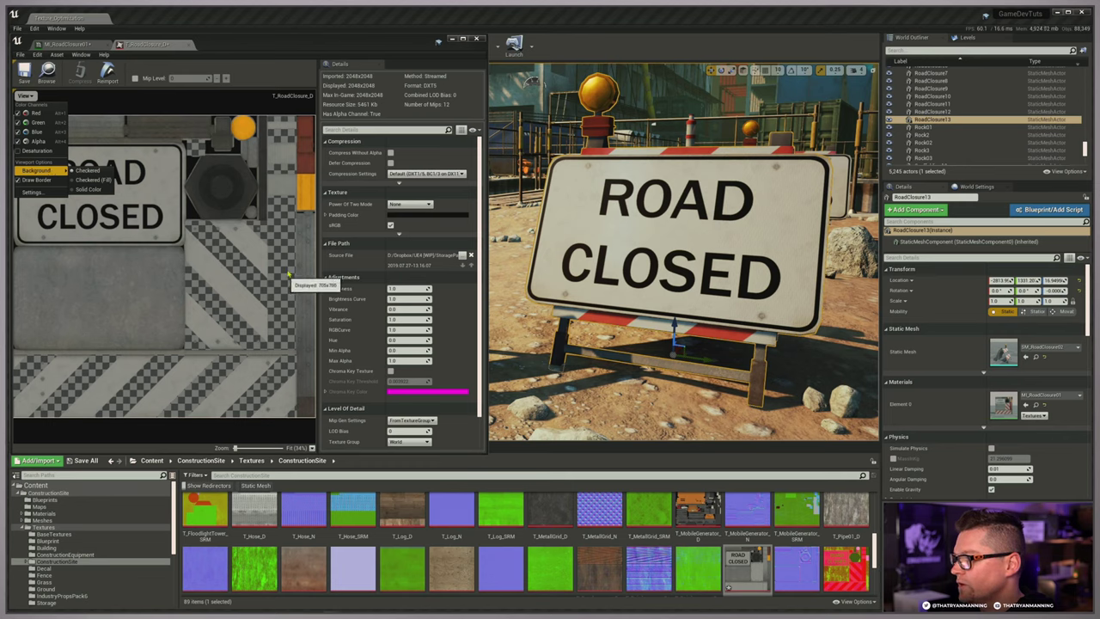
{"action": "left_click", "coordinate": [34, 132]}
{"action": "left_click", "coordinate": [36, 122]}
{"action": "left_click", "coordinate": [36, 112]}
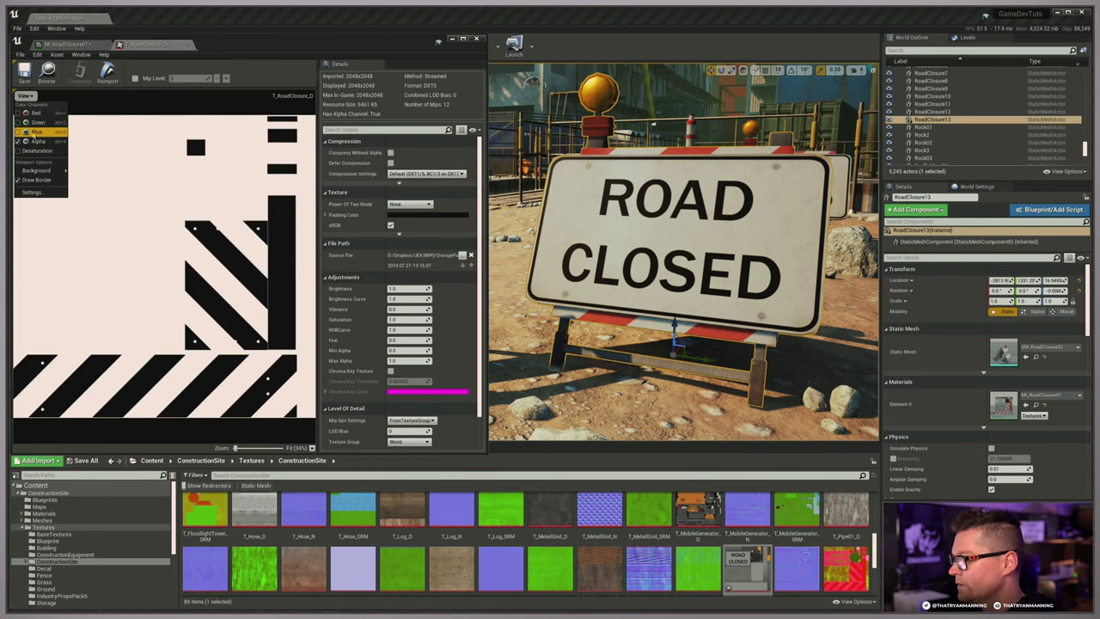
{"action": "left_click", "coordinate": [34, 131]}
{"action": "left_click", "coordinate": [36, 122]}
{"action": "left_click", "coordinate": [36, 113]}
Try Checkered (Fill), Solid Color and Checkered preview backgrounds, ending on Checkered.
{"action": "mouse_move", "coordinate": [53, 171]}
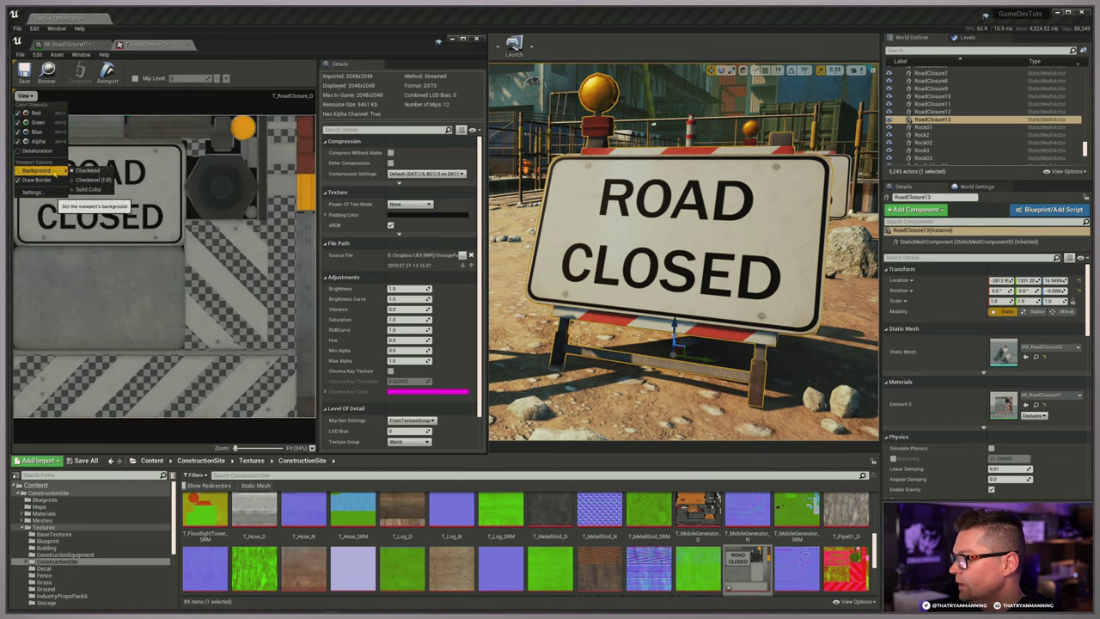
{"action": "left_click", "coordinate": [91, 180]}
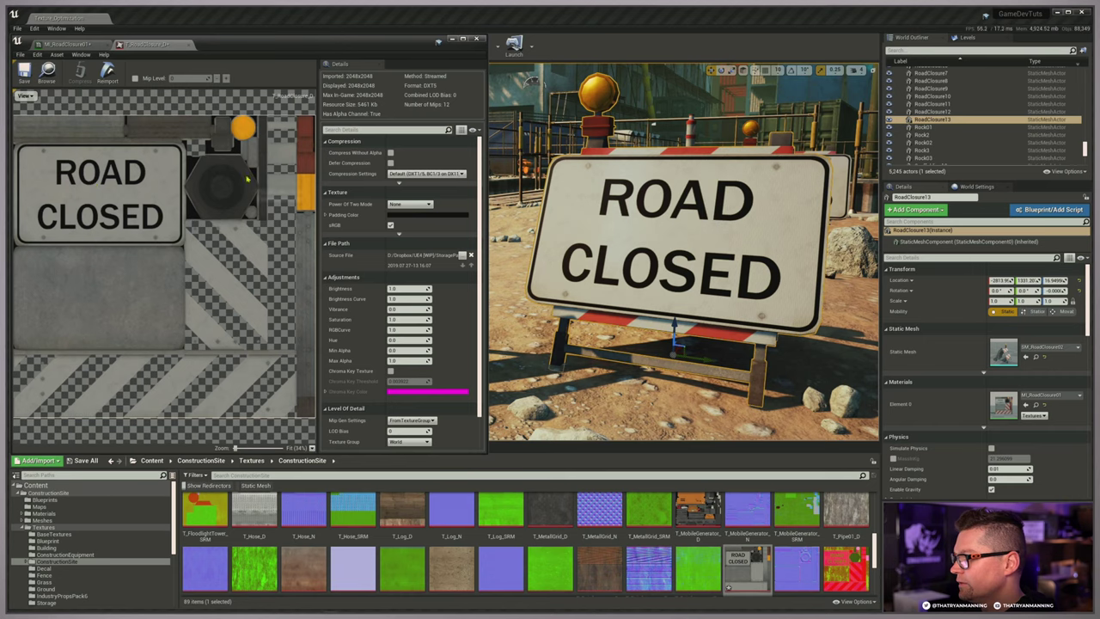
{"action": "left_click", "coordinate": [24, 96]}
{"action": "mouse_move", "coordinate": [53, 171]}
{"action": "left_click", "coordinate": [93, 190]}
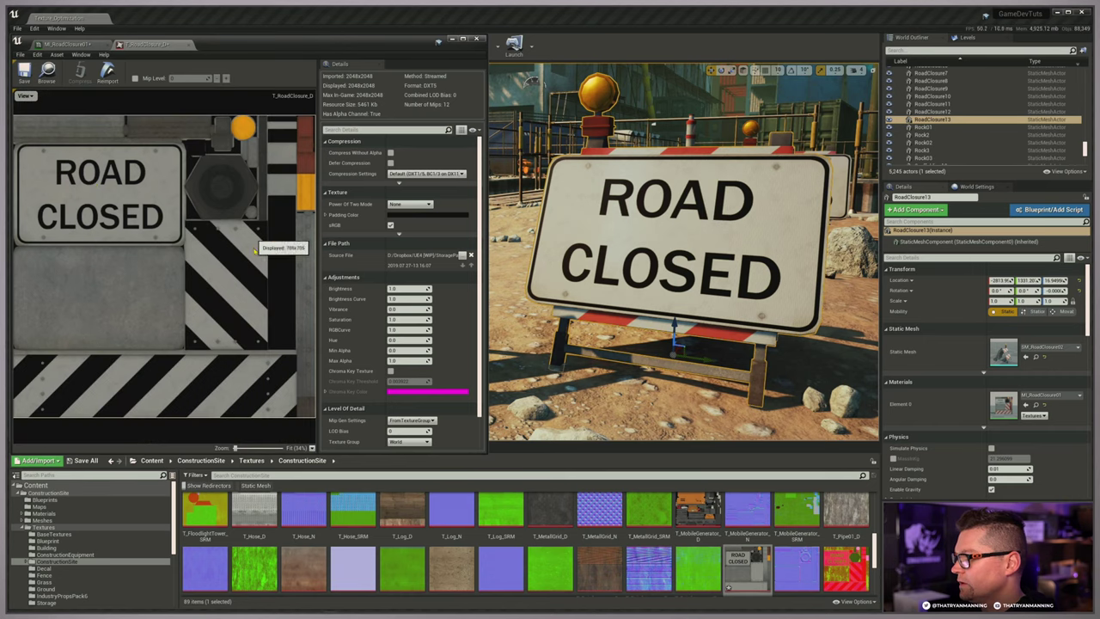
{"action": "left_click", "coordinate": [24, 95]}
{"action": "left_click", "coordinate": [142, 178]}
{"action": "left_click", "coordinate": [24, 96]}
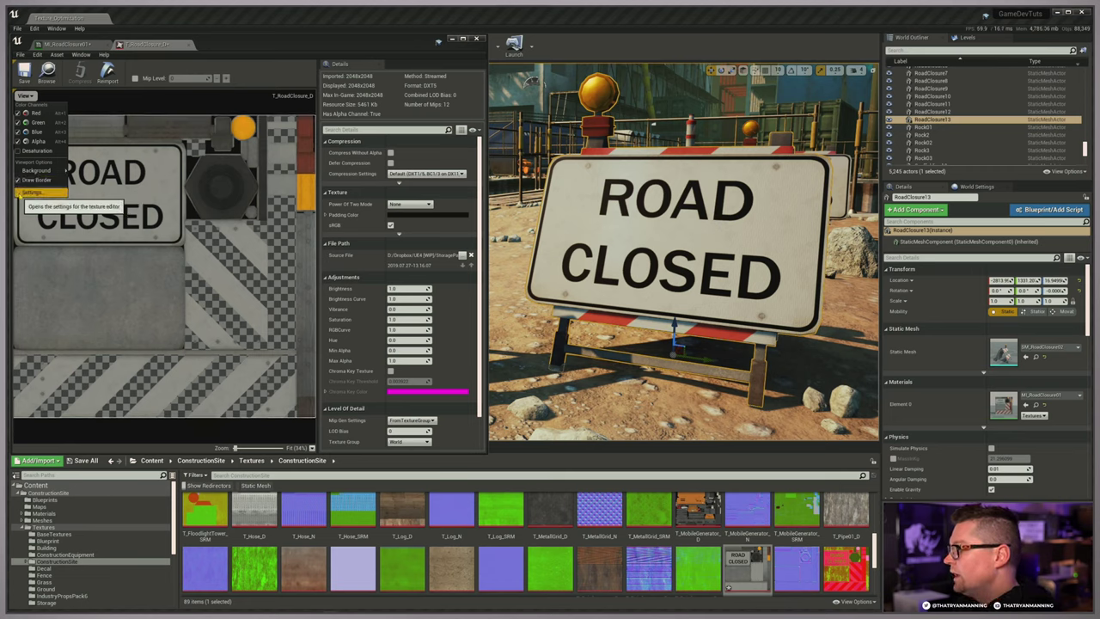
{"action": "left_click", "coordinate": [30, 192]}
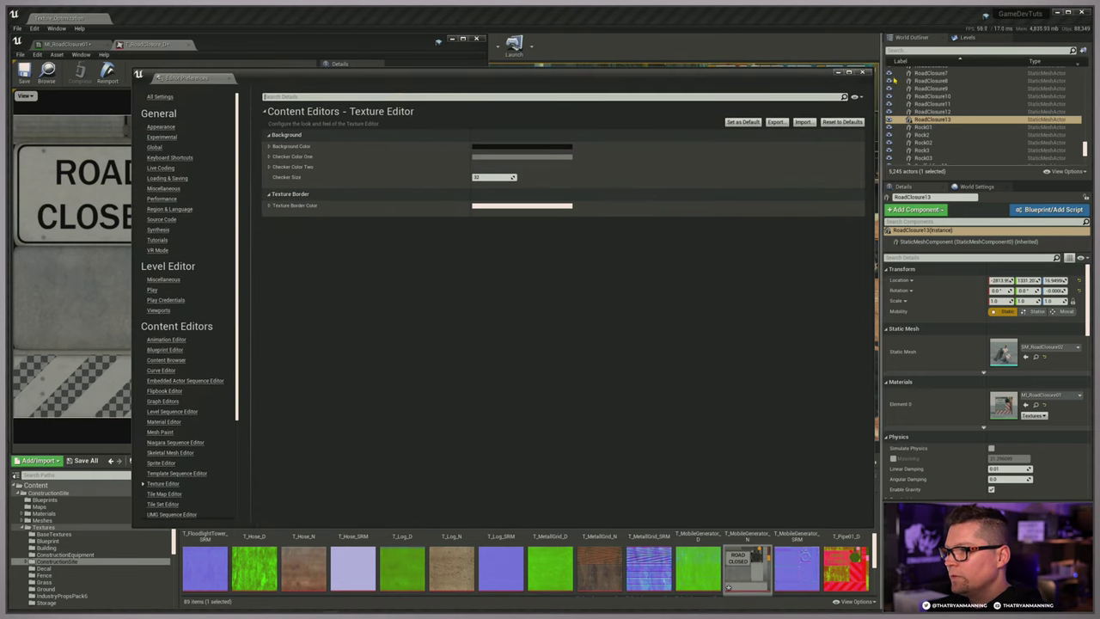
{"action": "left_click", "coordinate": [491, 177]}
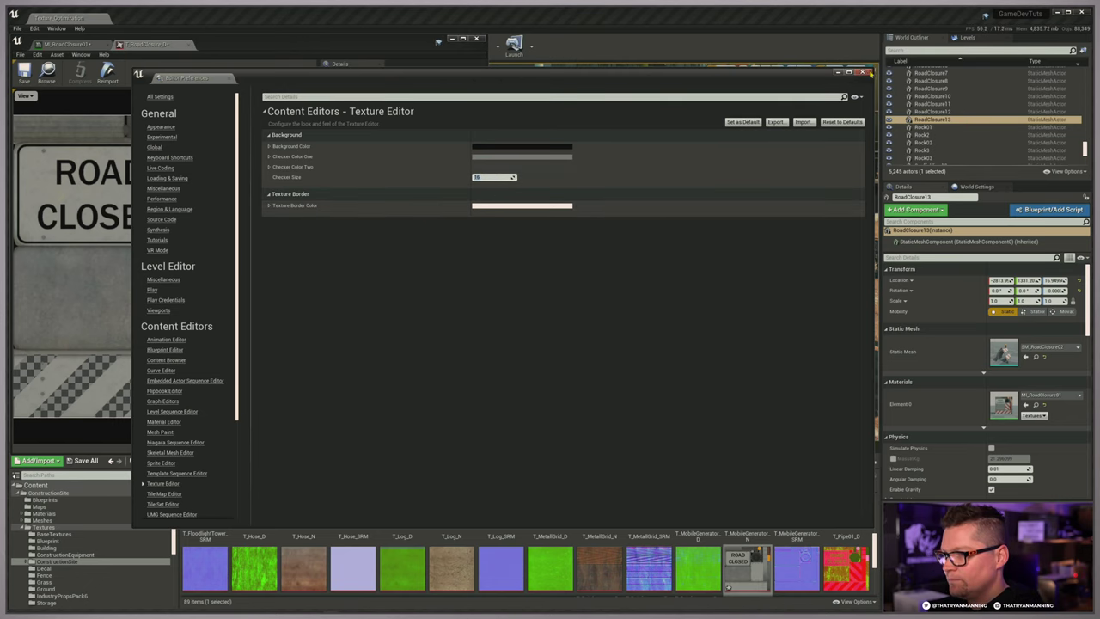
{"action": "left_click", "coordinate": [862, 71]}
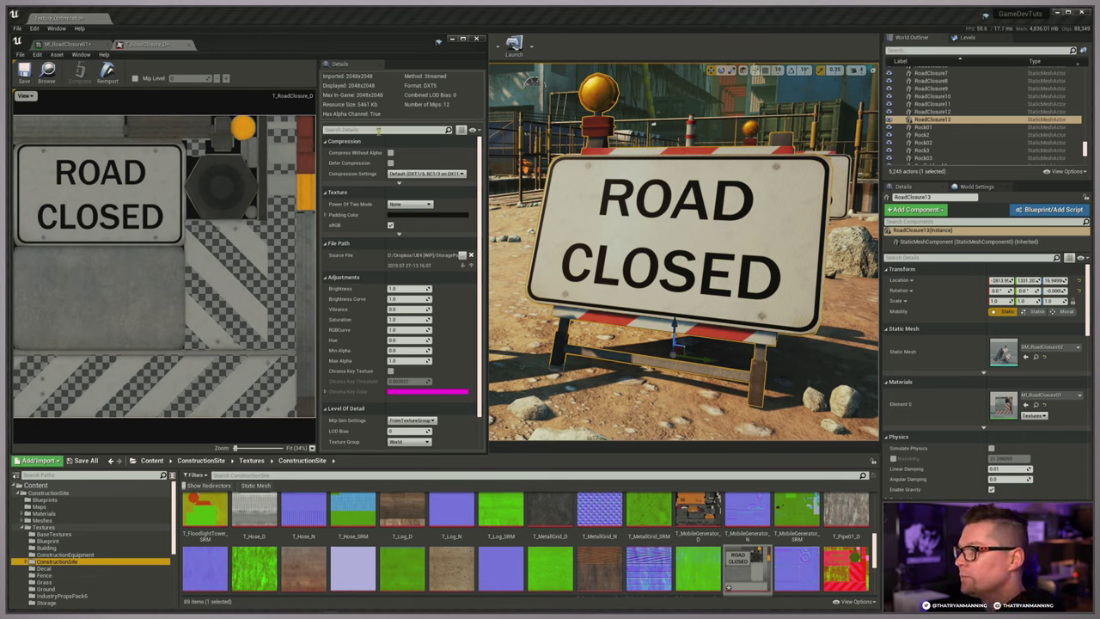
{"action": "scroll", "coordinate": [416, 410], "scroll_direction": "down", "scroll_amount": 2}
{"action": "scroll", "coordinate": [416, 409], "scroll_direction": "up", "scroll_amount": 2}
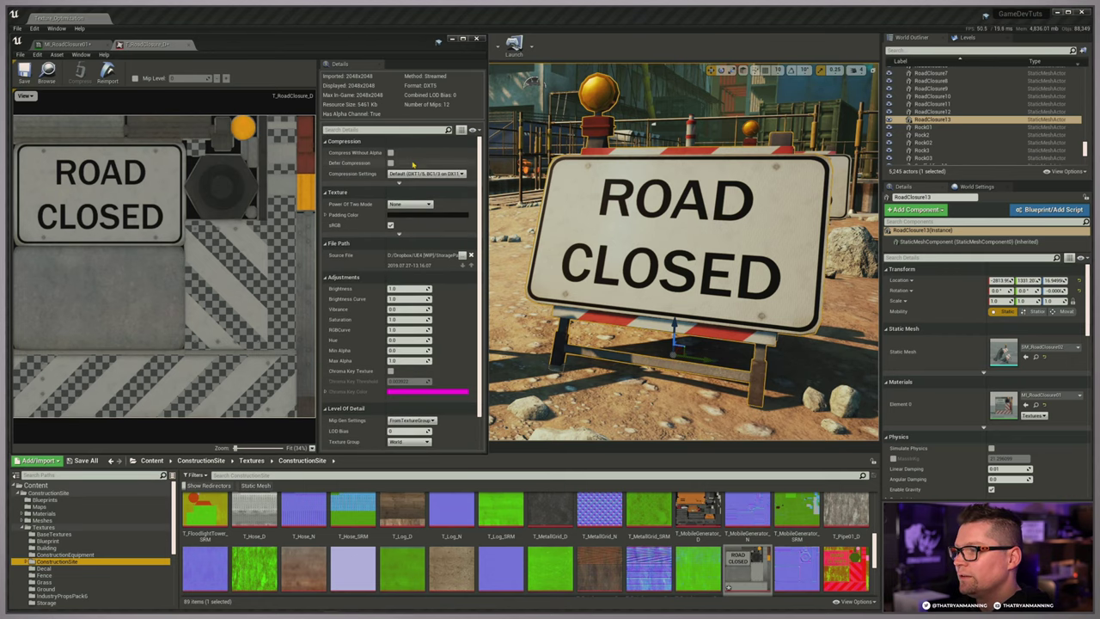
{"action": "left_click", "coordinate": [353, 130]}
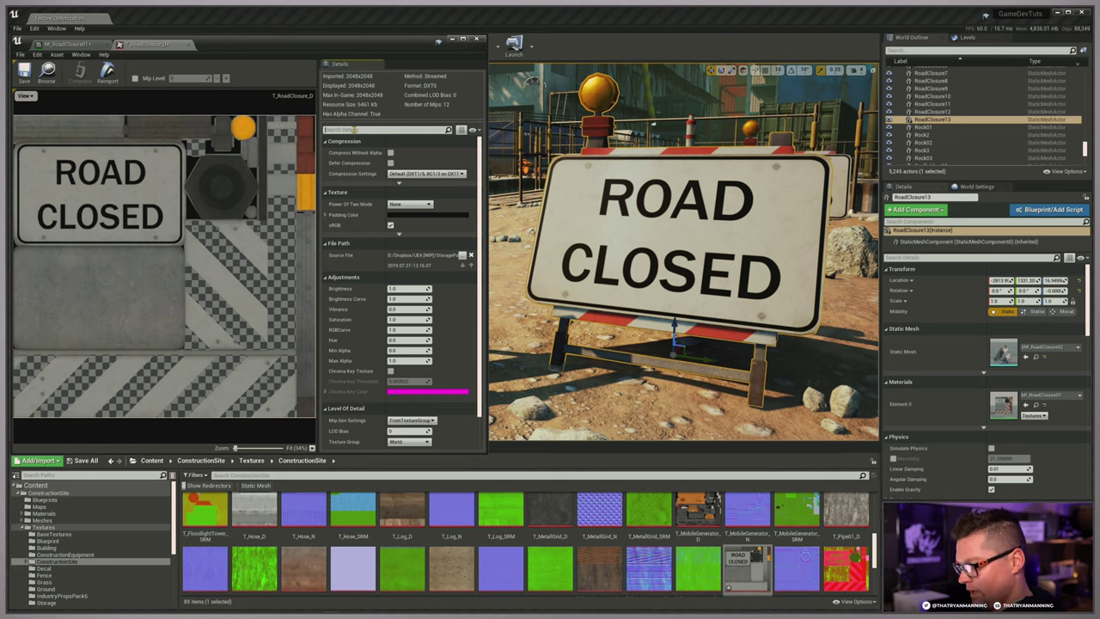
{"action": "type", "text": "Brig"}
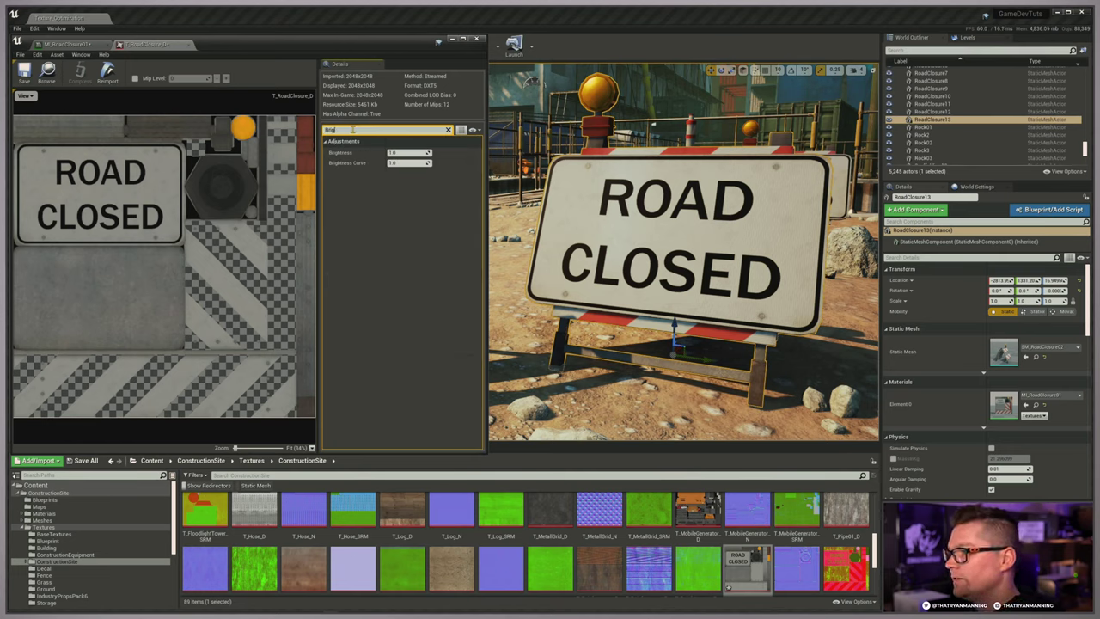
{"action": "left_click", "coordinate": [448, 130]}
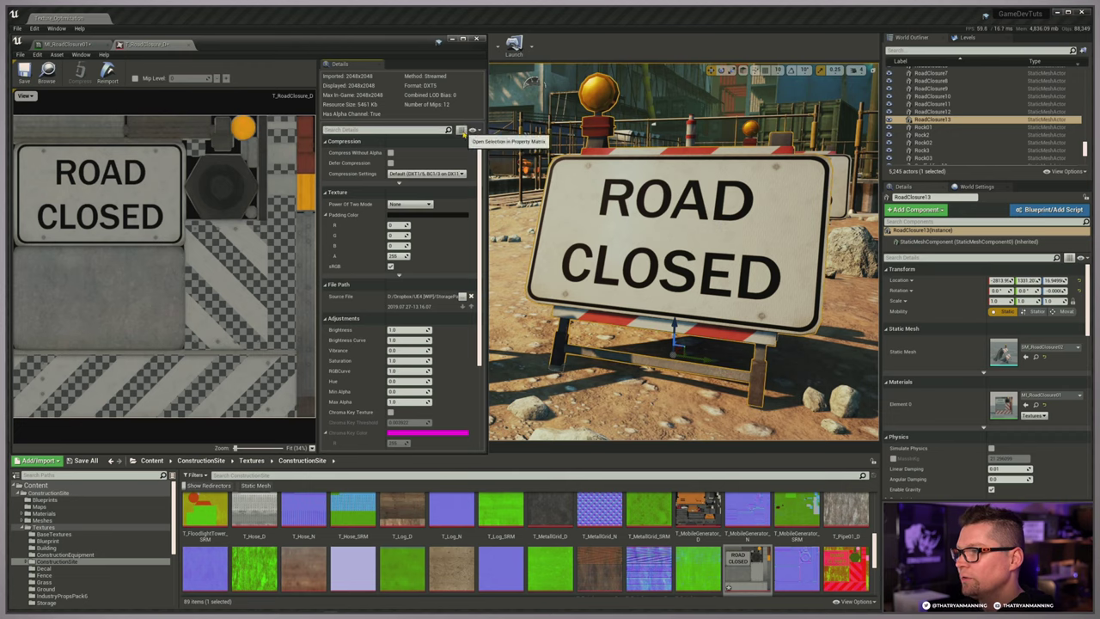
{"action": "left_click", "coordinate": [472, 130]}
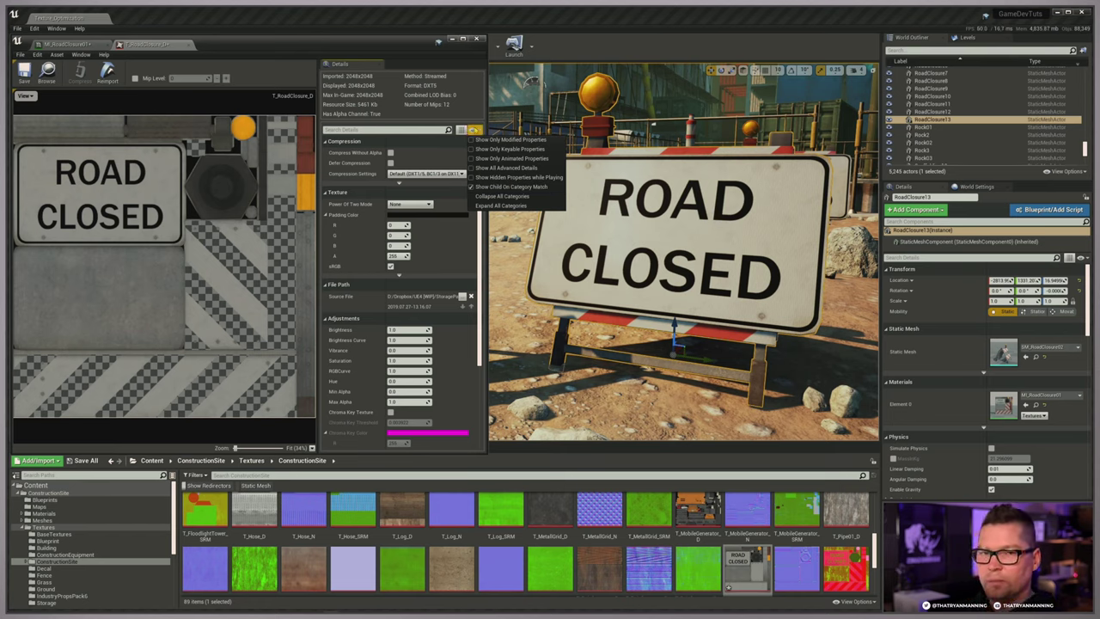
{"action": "left_click", "coordinate": [473, 130]}
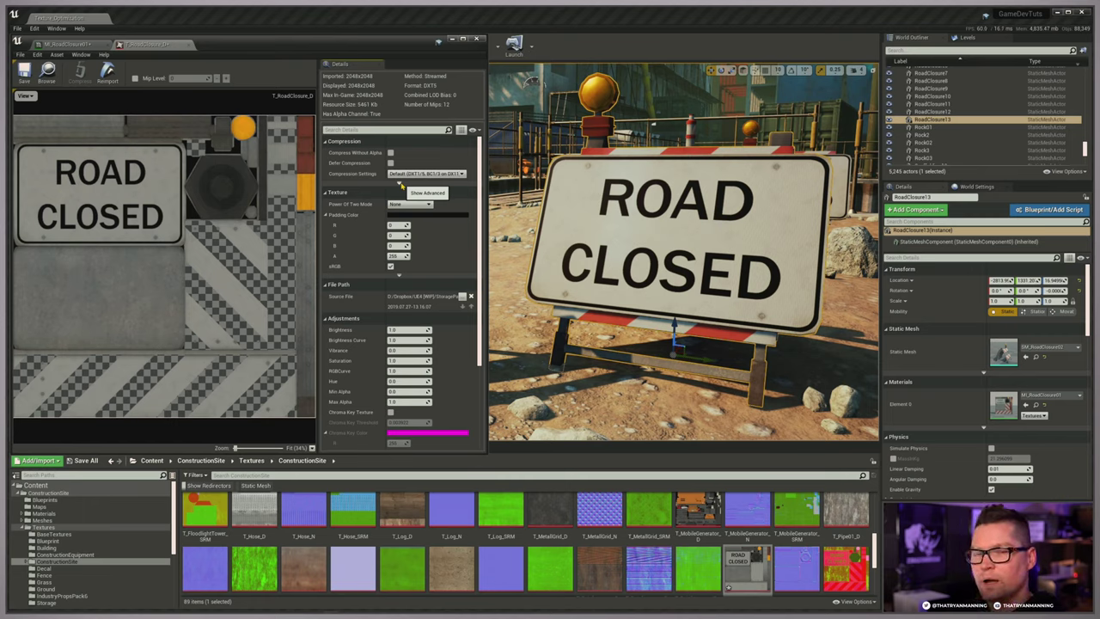
Show advanced Compositing, Texture and Compression properties, then zoom the preview to 656%.
{"action": "scroll", "coordinate": [401, 301], "scroll_direction": "down", "scroll_amount": 4}
{"action": "left_click", "coordinate": [400, 448]}
{"action": "scroll", "coordinate": [399, 258], "scroll_direction": "up", "scroll_amount": 3}
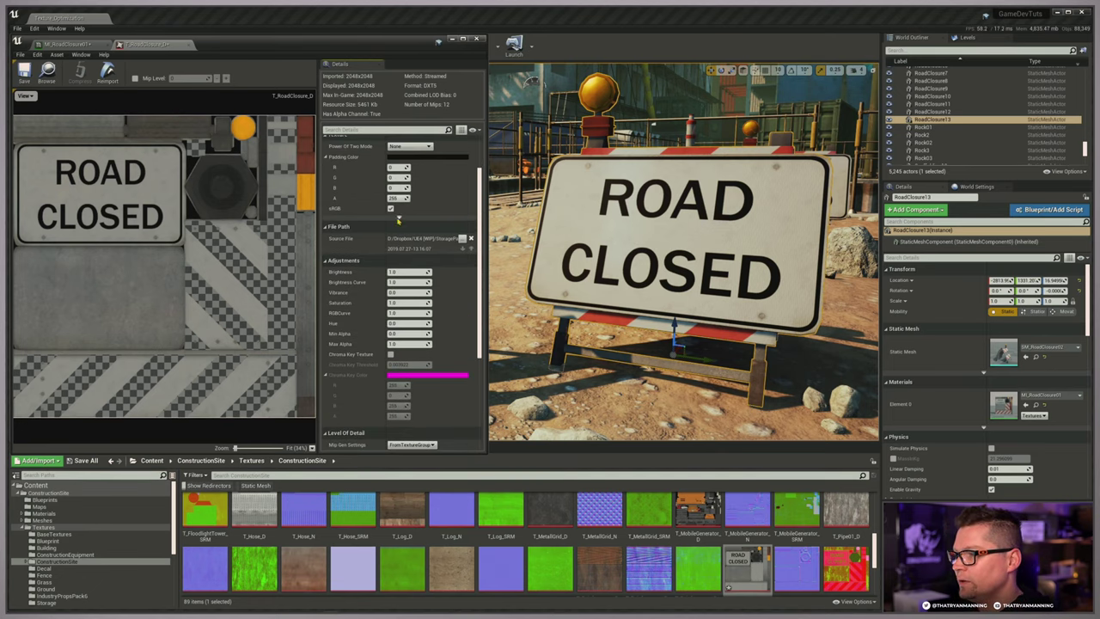
{"action": "left_click", "coordinate": [399, 219]}
{"action": "scroll", "coordinate": [399, 222], "scroll_direction": "up", "scroll_amount": 2}
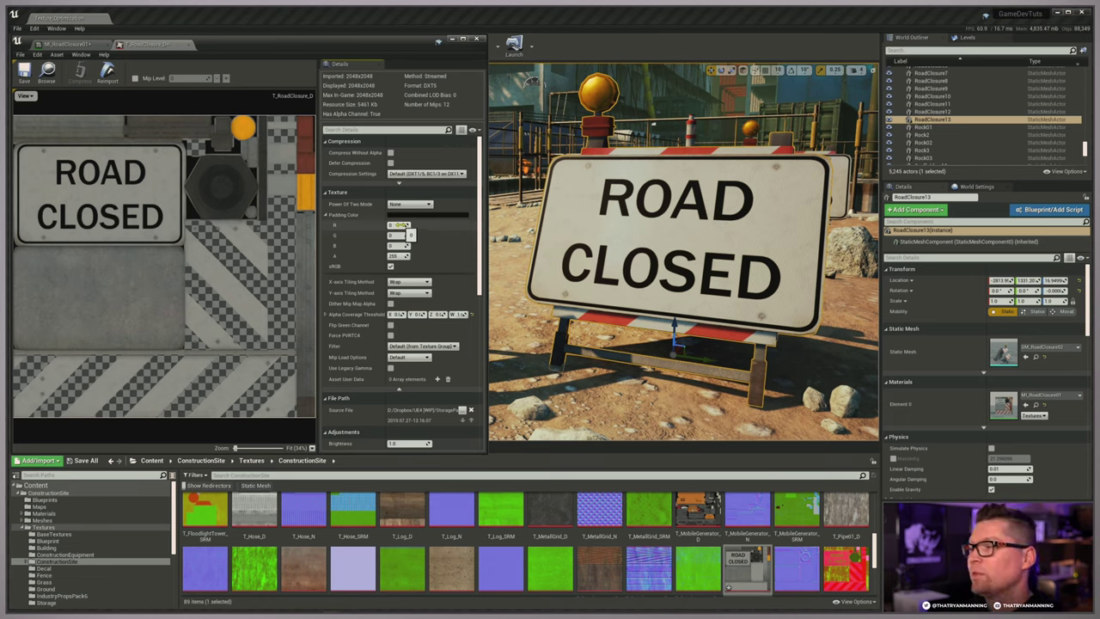
{"action": "left_click", "coordinate": [398, 182]}
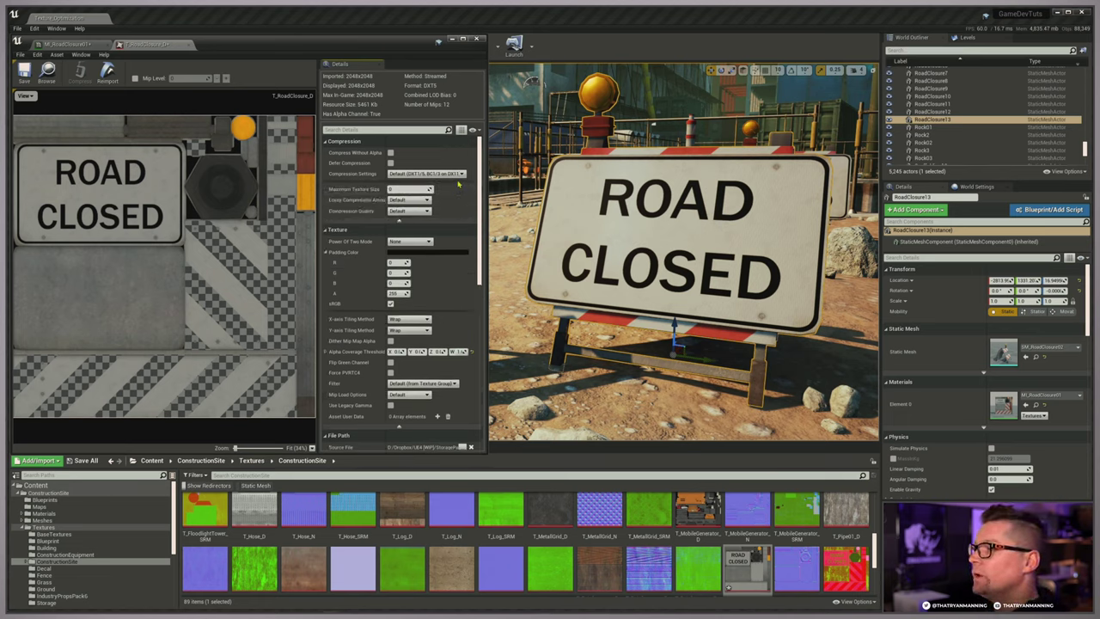
{"action": "mouse_move", "coordinate": [479, 154]}
{"action": "left_mouse_down"}
{"action": "mouse_move", "coordinate": [480, 181]}
{"action": "mouse_move", "coordinate": [480, 157]}
{"action": "left_mouse_up"}
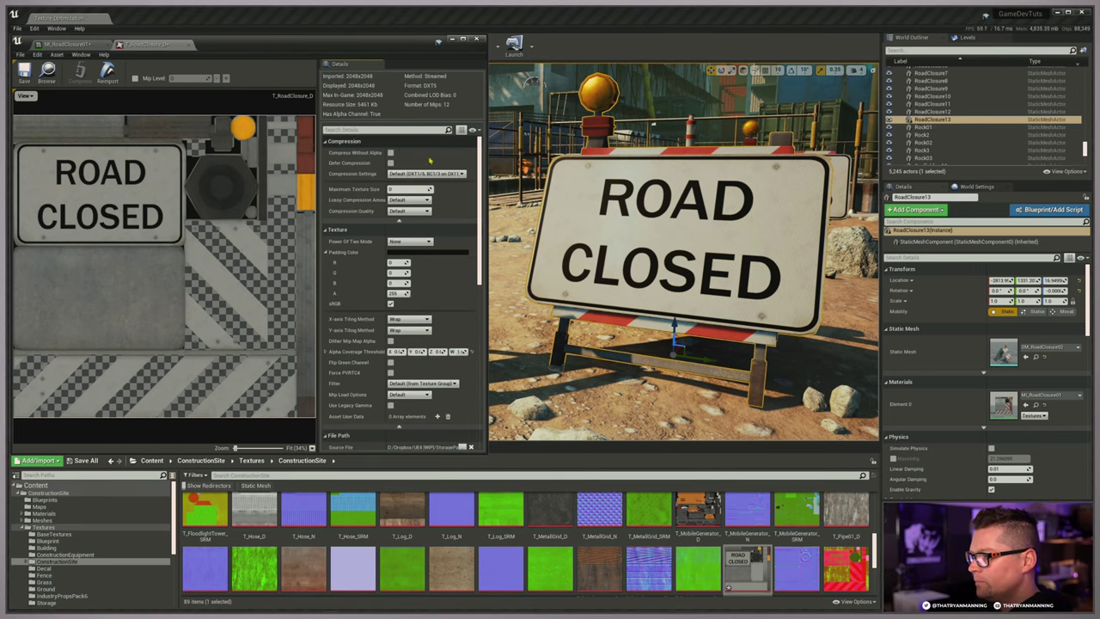
{"action": "mouse_move", "coordinate": [232, 448]}
{"action": "left_mouse_down"}
{"action": "mouse_move", "coordinate": [251, 448]}
{"action": "mouse_move", "coordinate": [242, 447]}
{"action": "left_mouse_up"}
Set the preview zoom to 50%, then Scale To Fill, and widen the texture editor window.
{"action": "left_click", "coordinate": [312, 448]}
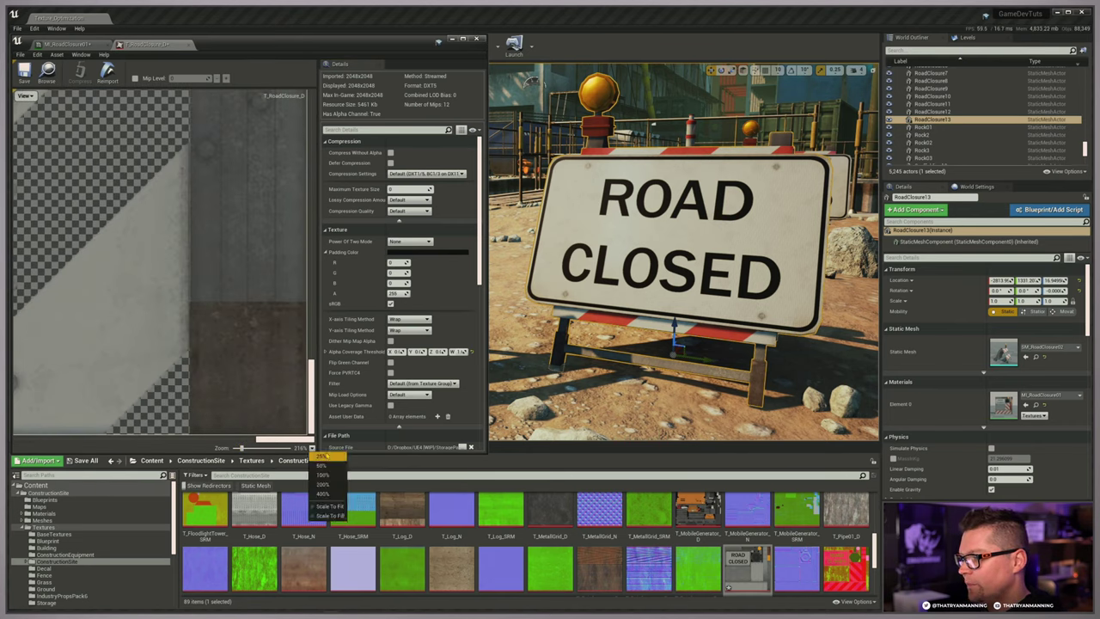
{"action": "left_click", "coordinate": [321, 465]}
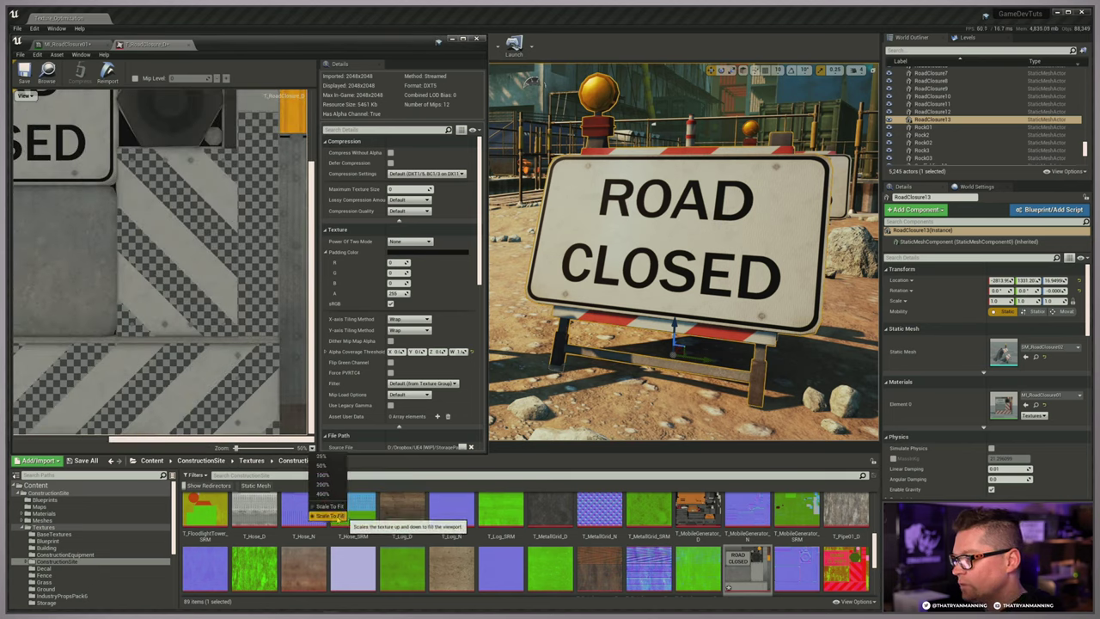
{"action": "left_click", "coordinate": [331, 515]}
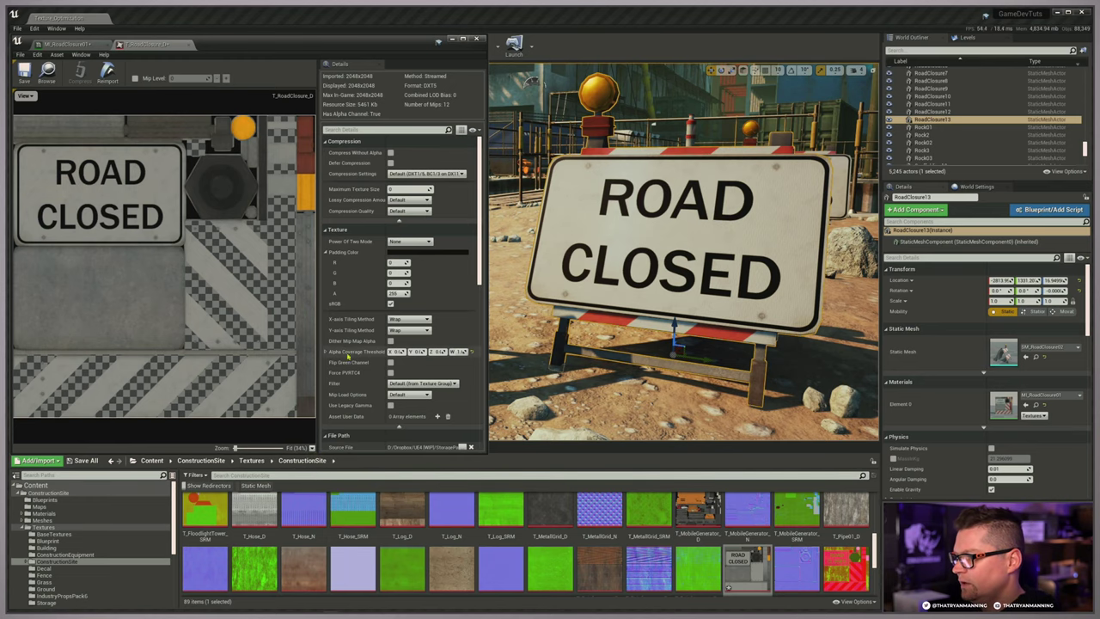
{"action": "left_click_drag", "start_coordinate": [484, 351], "coordinate": [520, 353]}
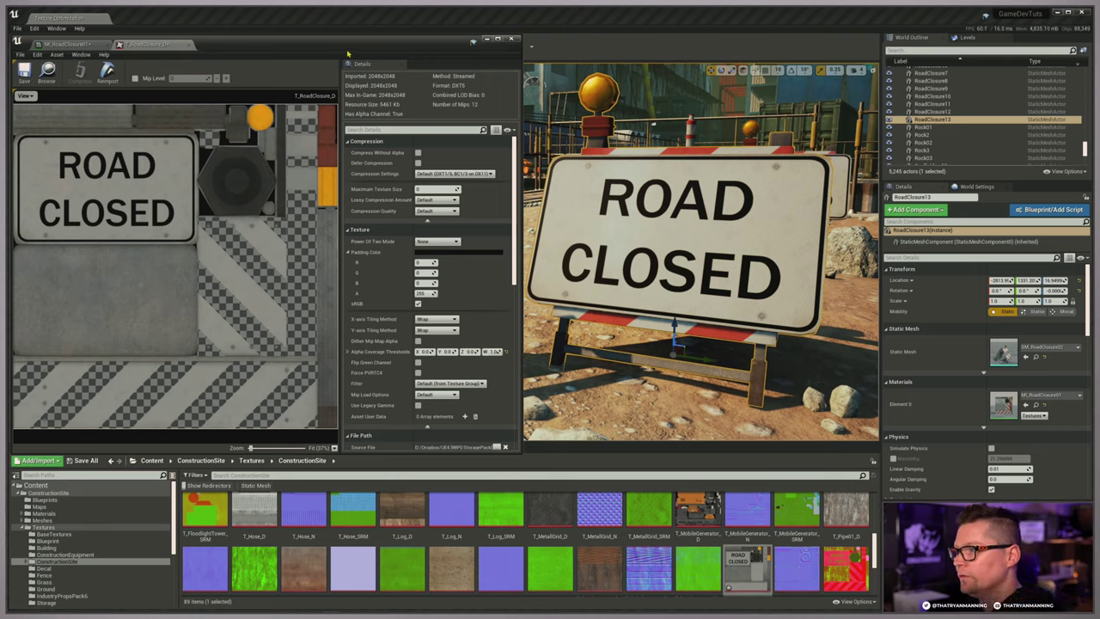
Toggle the Red, Green, Blue and Alpha channel views, then open the main Edit menu.
{"action": "left_click", "coordinate": [26, 95]}
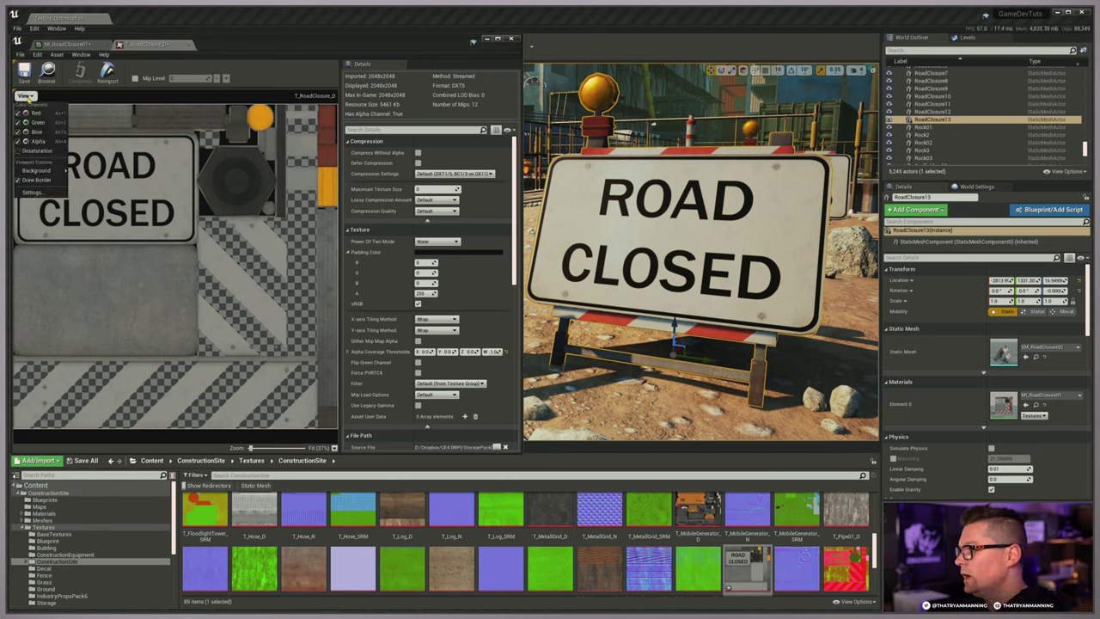
{"action": "left_click", "coordinate": [26, 96]}
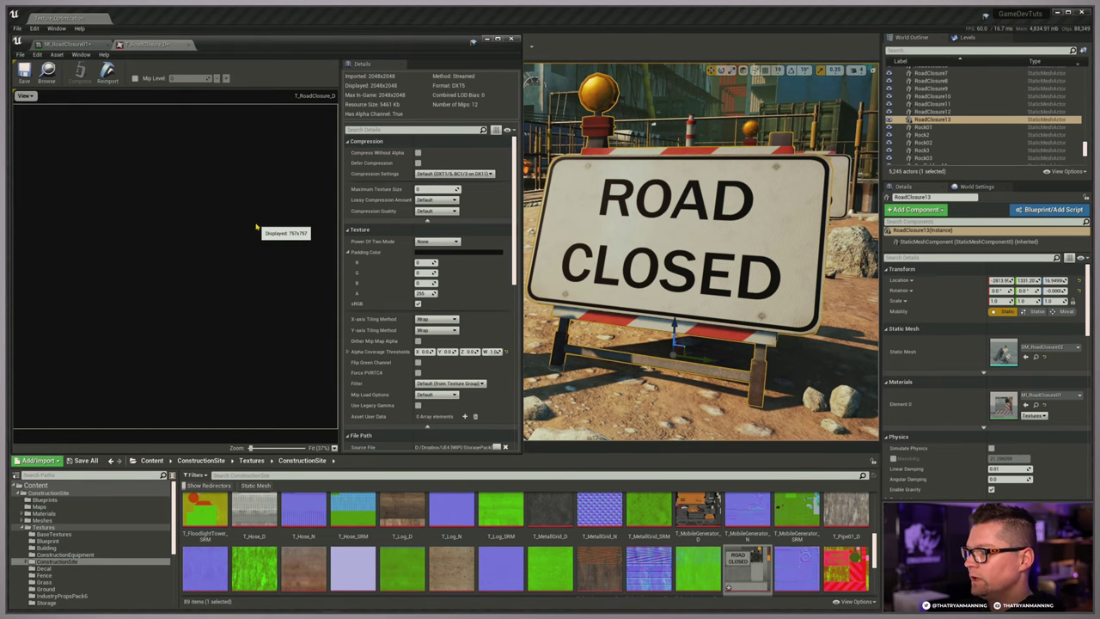
{"action": "left_click", "coordinate": [25, 95]}
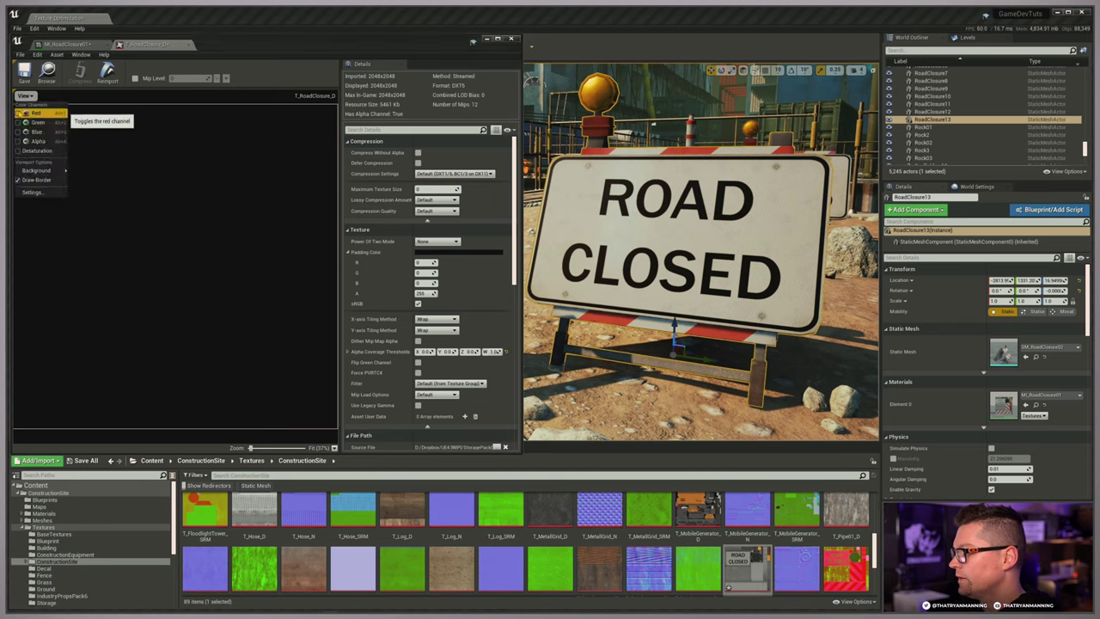
{"action": "left_click", "coordinate": [20, 113]}
{"action": "left_click", "coordinate": [38, 122]}
{"action": "left_click", "coordinate": [60, 132]}
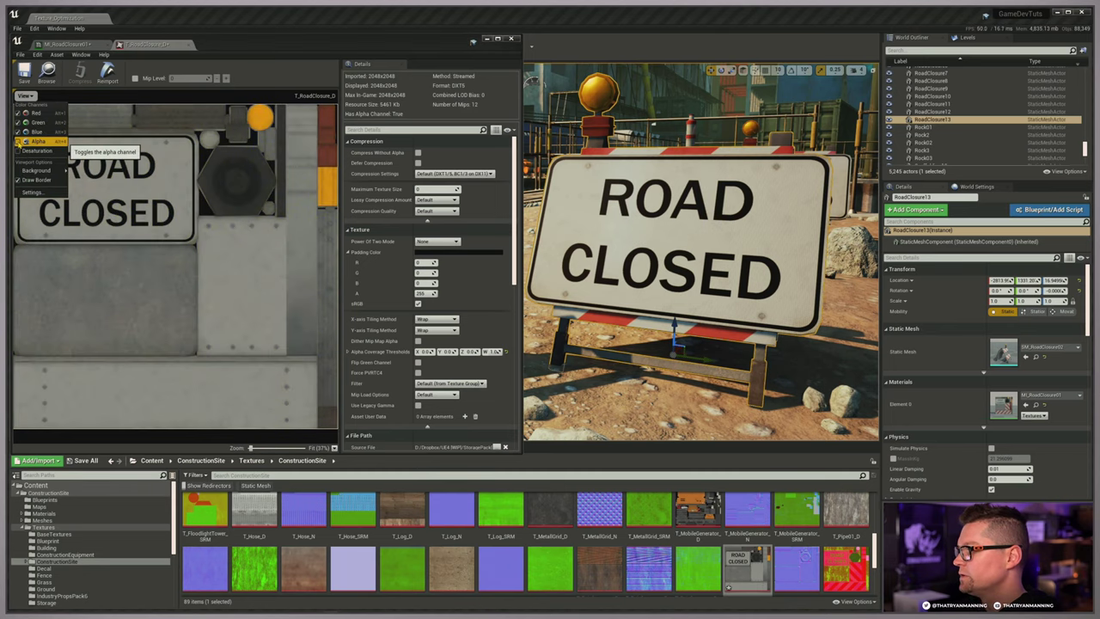
{"action": "left_click", "coordinate": [78, 141]}
{"action": "left_click", "coordinate": [146, 108]}
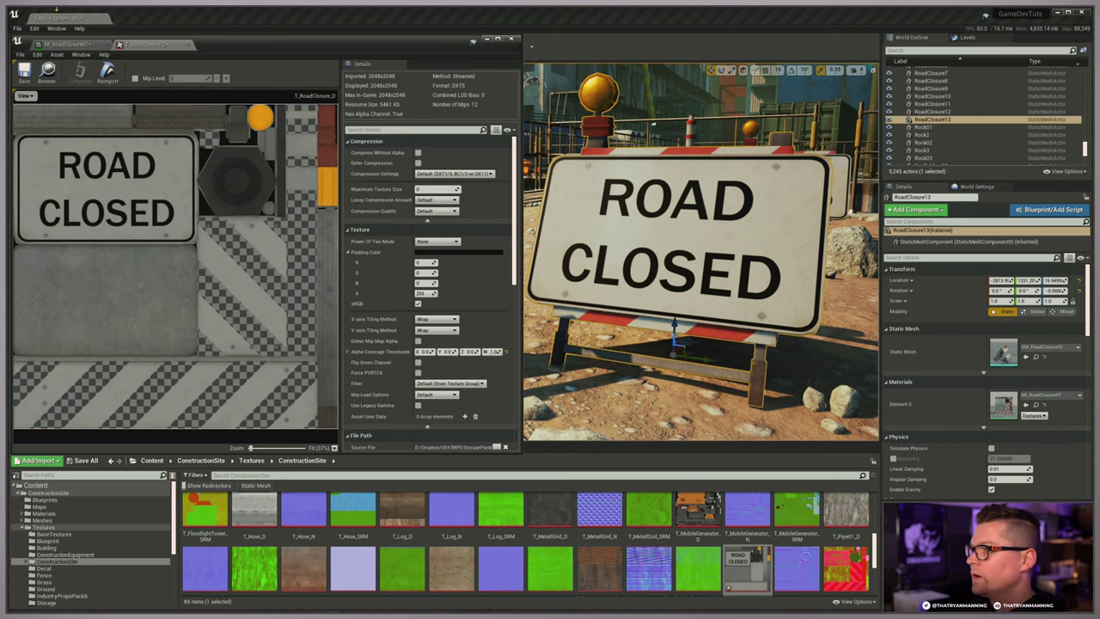
{"action": "left_click", "coordinate": [34, 29]}
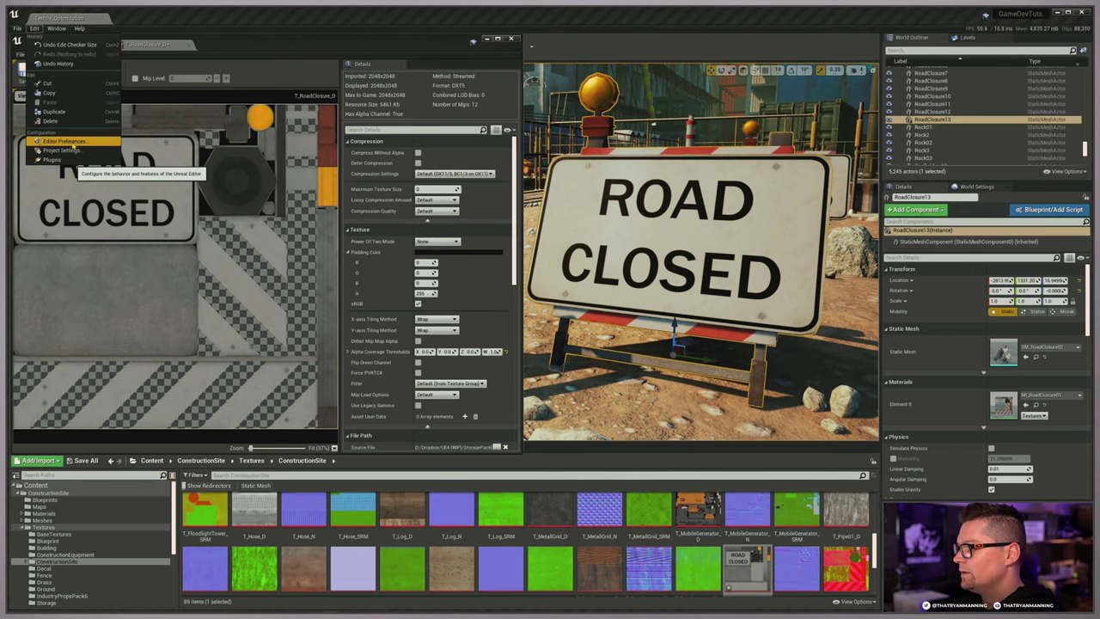
Open Editor Preferences and search for 'Texture Editor' settings.
{"action": "left_click", "coordinate": [73, 159]}
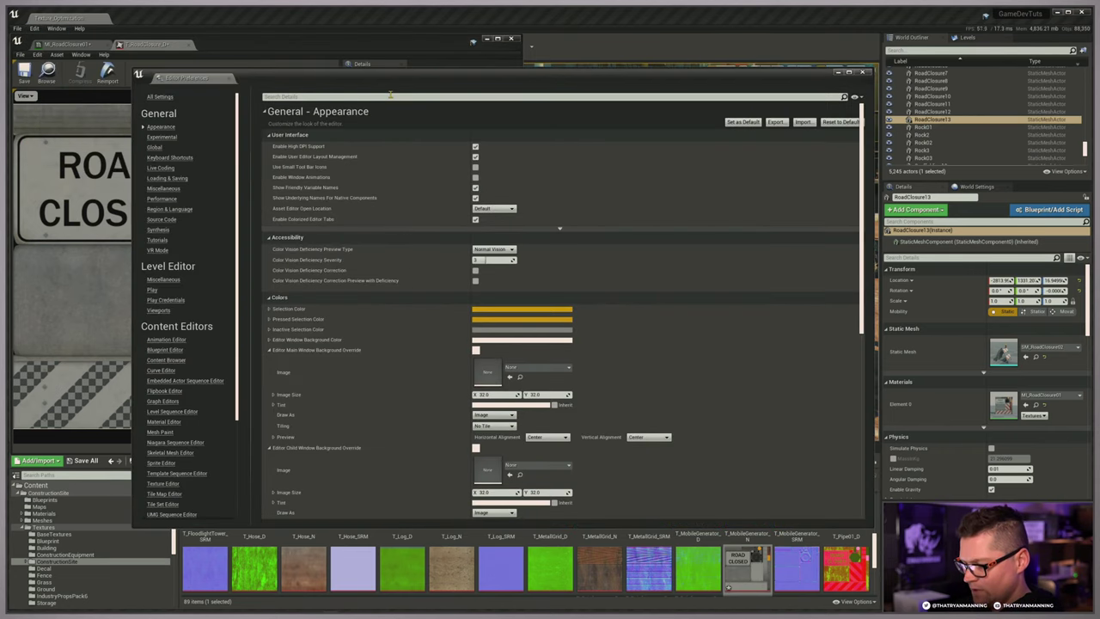
{"action": "left_click", "coordinate": [390, 96]}
{"action": "type", "text": "Texture"}
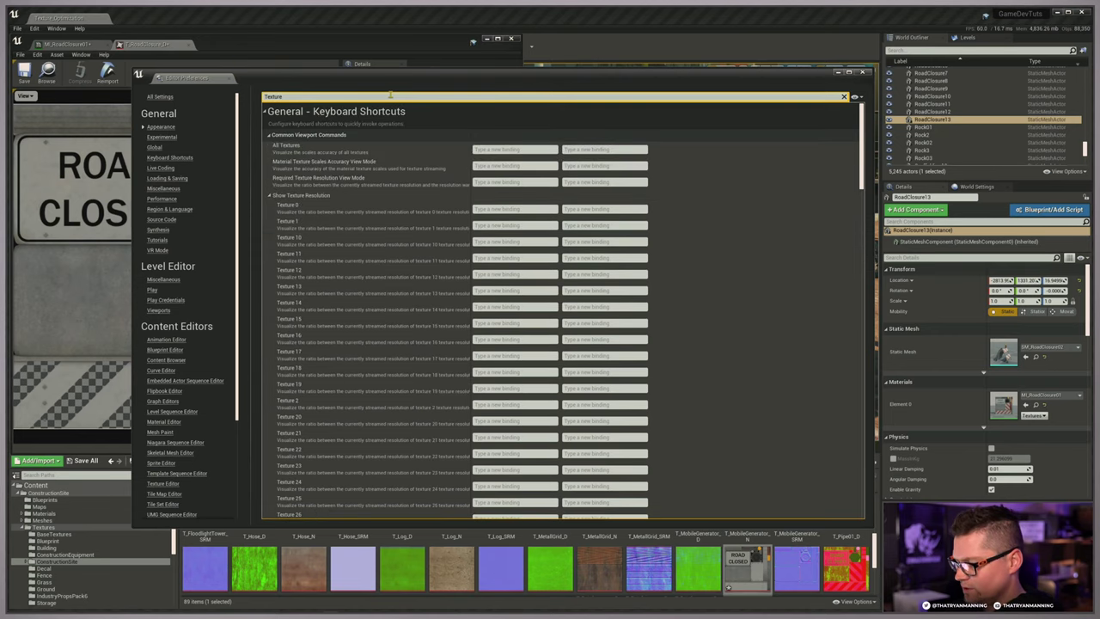
{"action": "scroll", "coordinate": [392, 354], "scroll_direction": "down", "scroll_amount": 3}
{"action": "scroll", "coordinate": [392, 354], "scroll_direction": "down", "scroll_amount": 10}
{"action": "scroll", "coordinate": [347, 311], "scroll_direction": "down", "scroll_amount": 3}
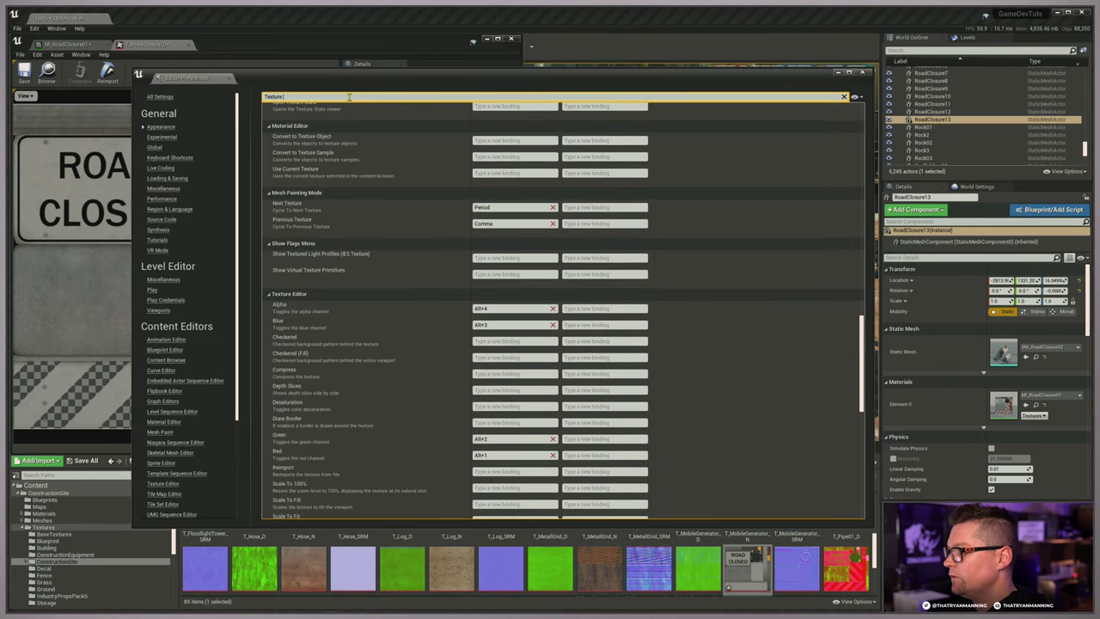
{"action": "type", "text": "Editor"}
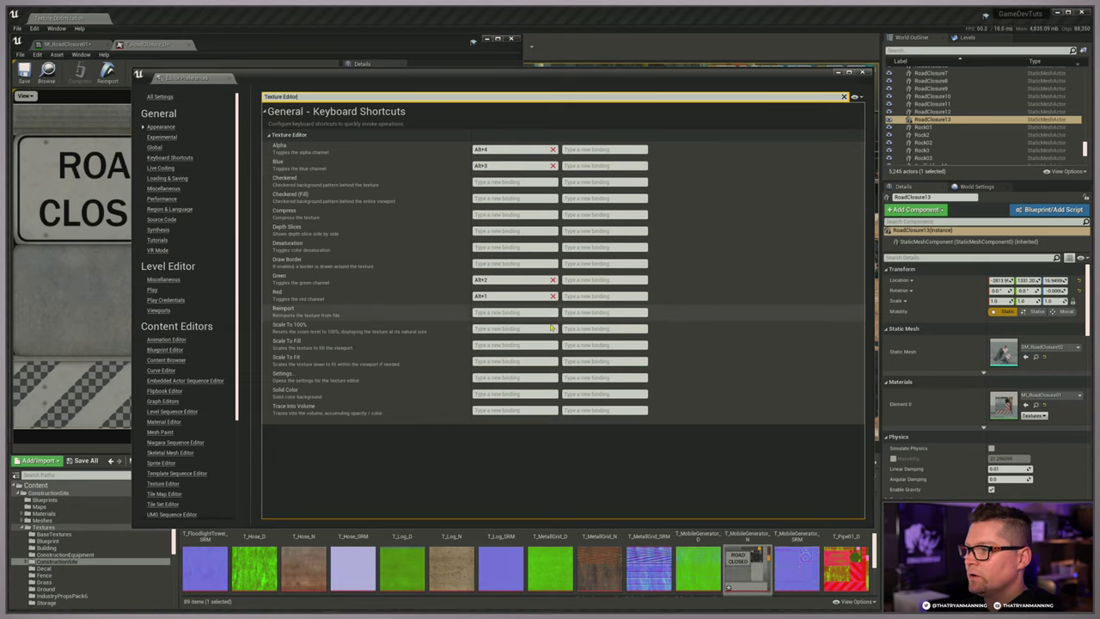
Clear the Red channel shortcut, rebind it to Alt+1, and close the preferences.
{"action": "left_click", "coordinate": [553, 295]}
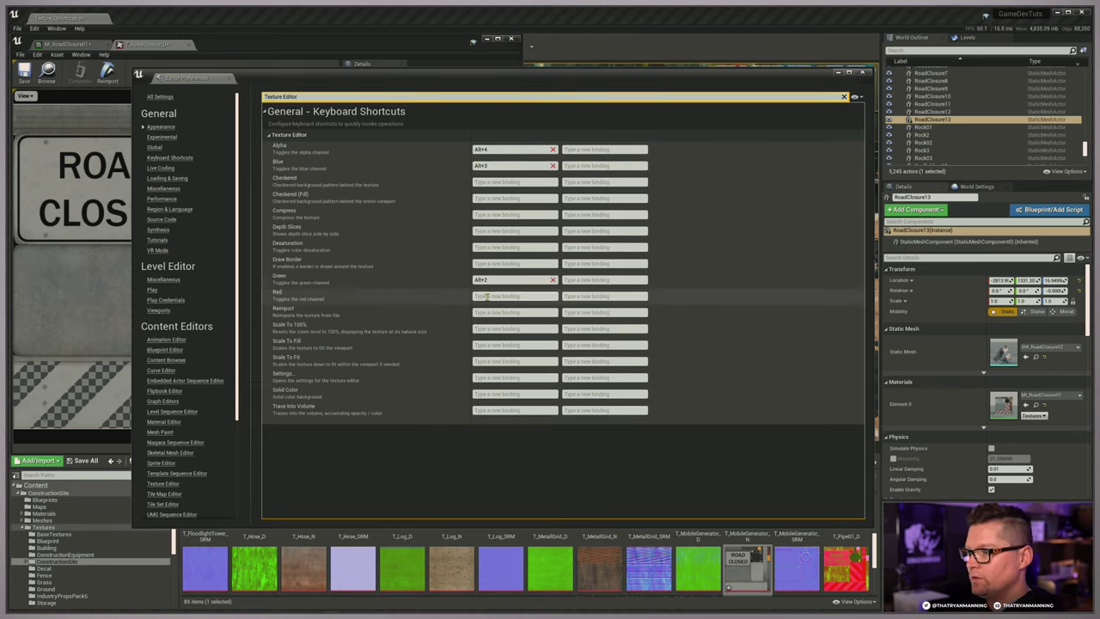
{"action": "key", "text": "alt"}
{"action": "key", "text": "alt+1"}
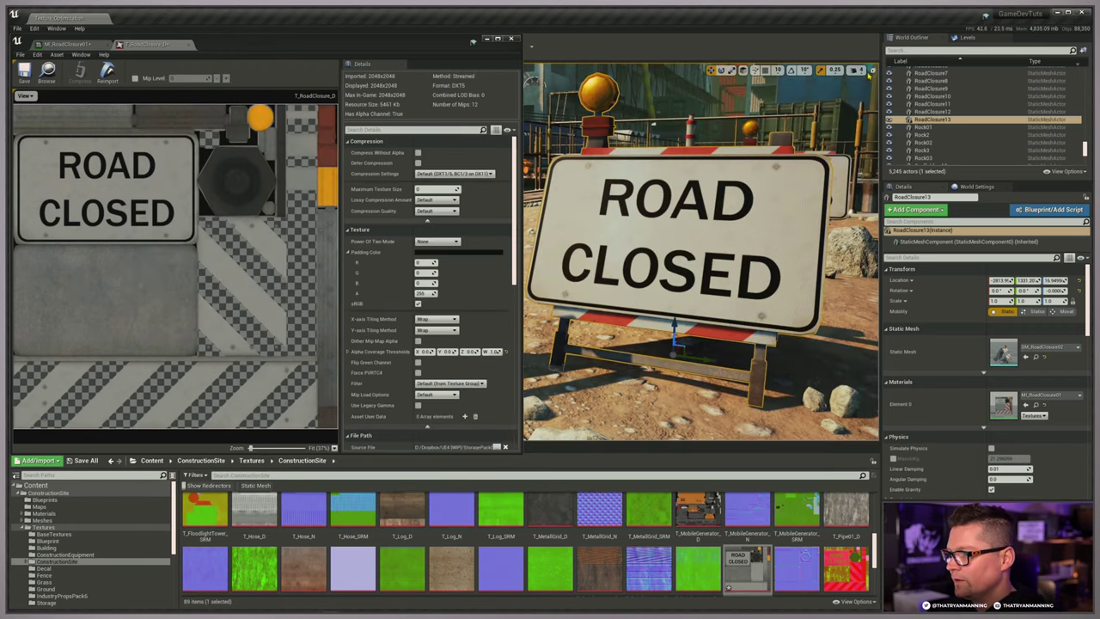
{"action": "left_click", "coordinate": [862, 72]}
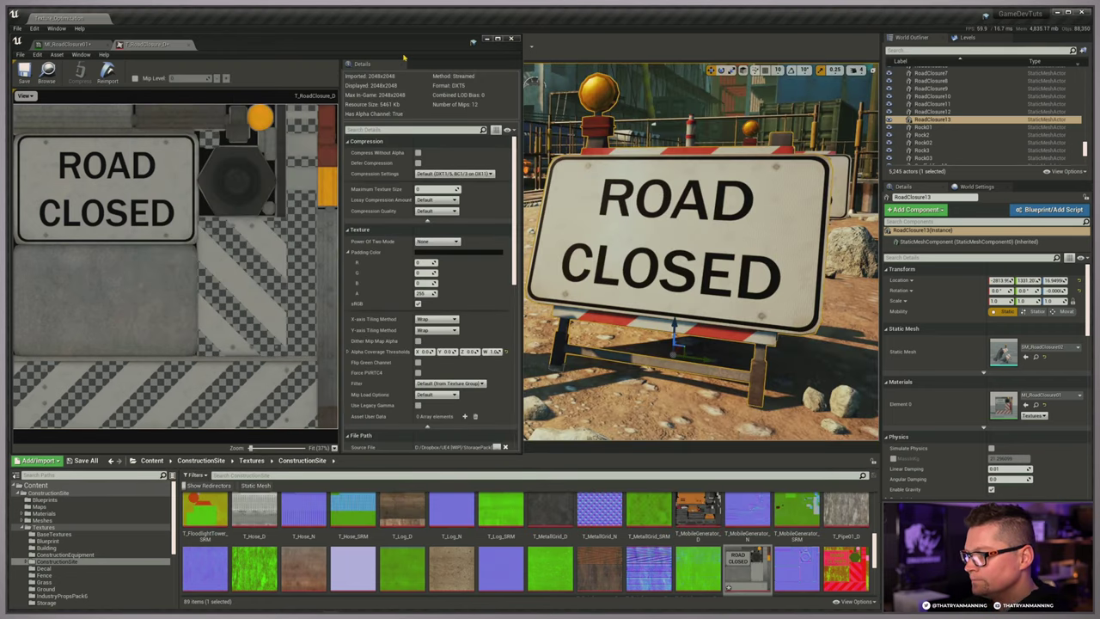